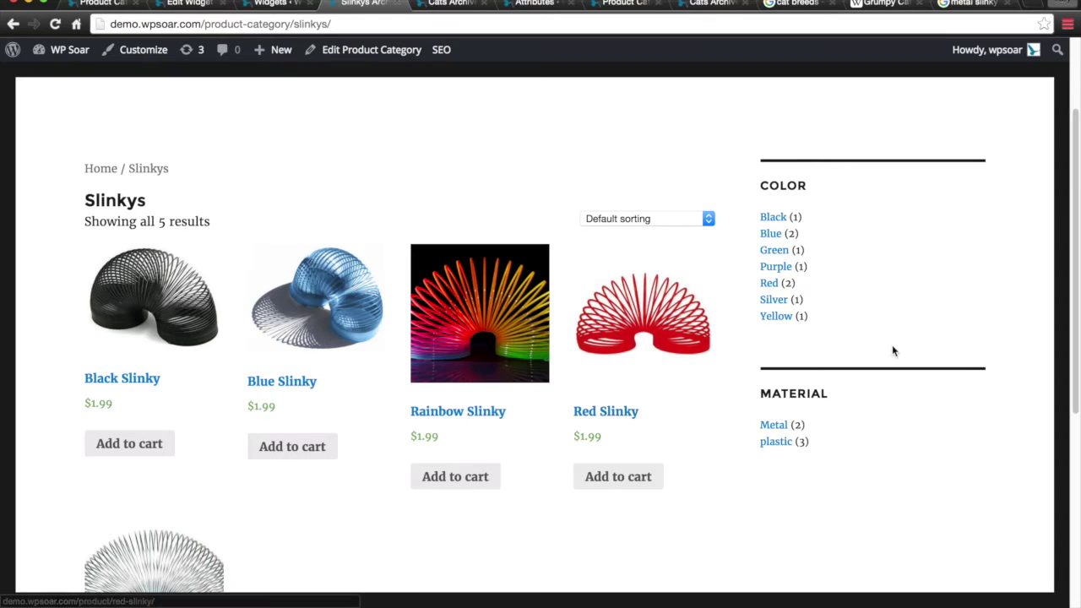
Compare the sidebar filters on the Cats and Slinkys product category pages.
{"action": "left_click", "coordinate": [435, 13]}
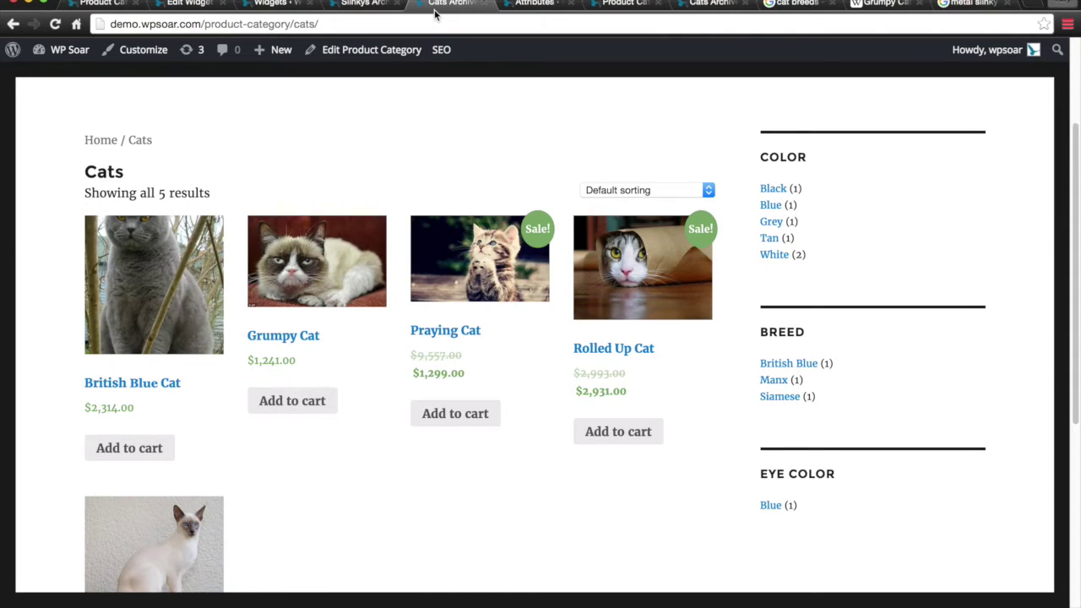
{"action": "left_click", "coordinate": [372, 4]}
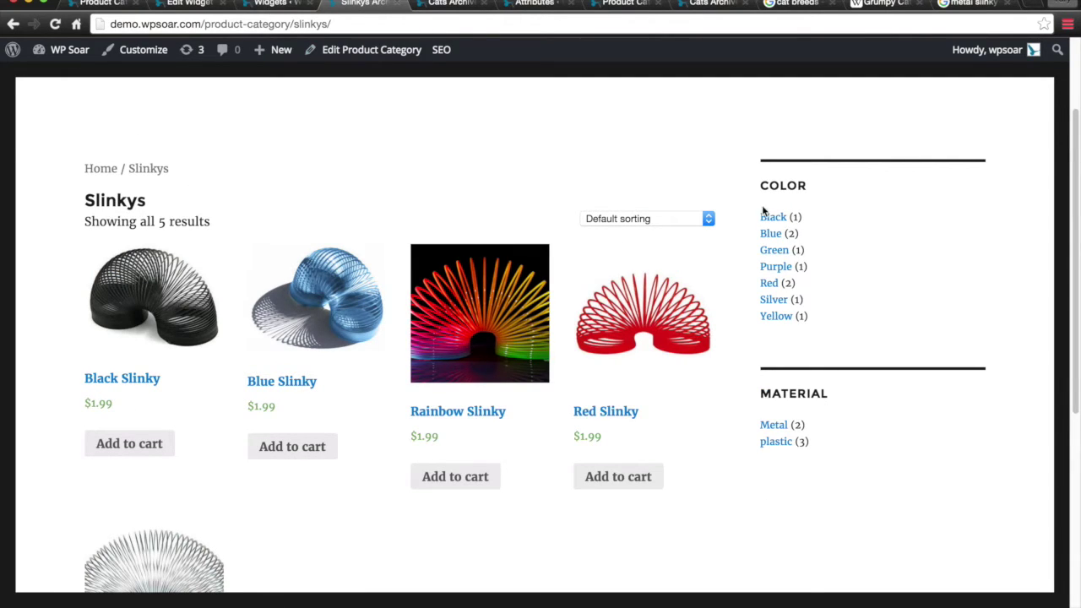
Go to the WordPress admin's installed plugins list and locate the WooSidebars plugin.
{"action": "left_click", "coordinate": [274, 6]}
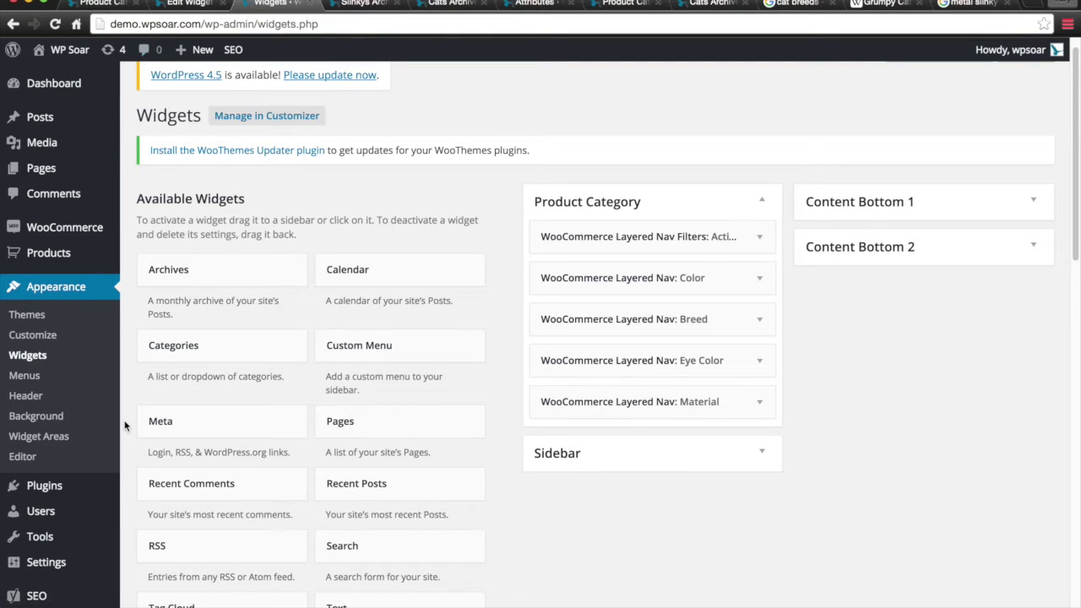
{"action": "scroll", "coordinate": [126, 428], "scroll_direction": "down", "scroll_amount": 3}
{"action": "mouse_move", "coordinate": [60, 430]}
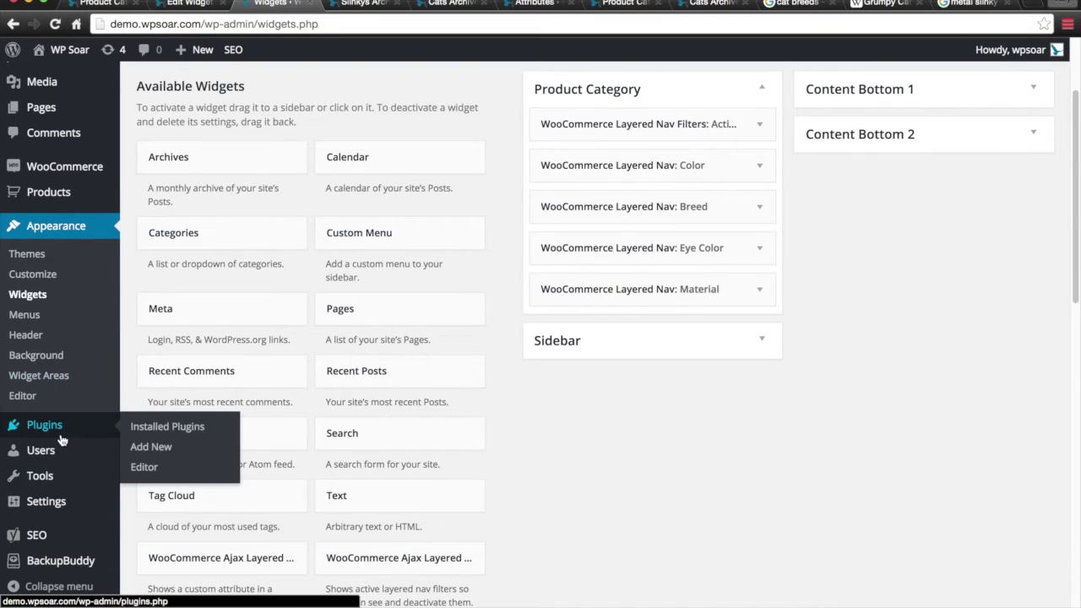
{"action": "left_click", "coordinate": [224, 423]}
{"action": "scroll", "coordinate": [407, 301], "scroll_direction": "down", "scroll_amount": 5}
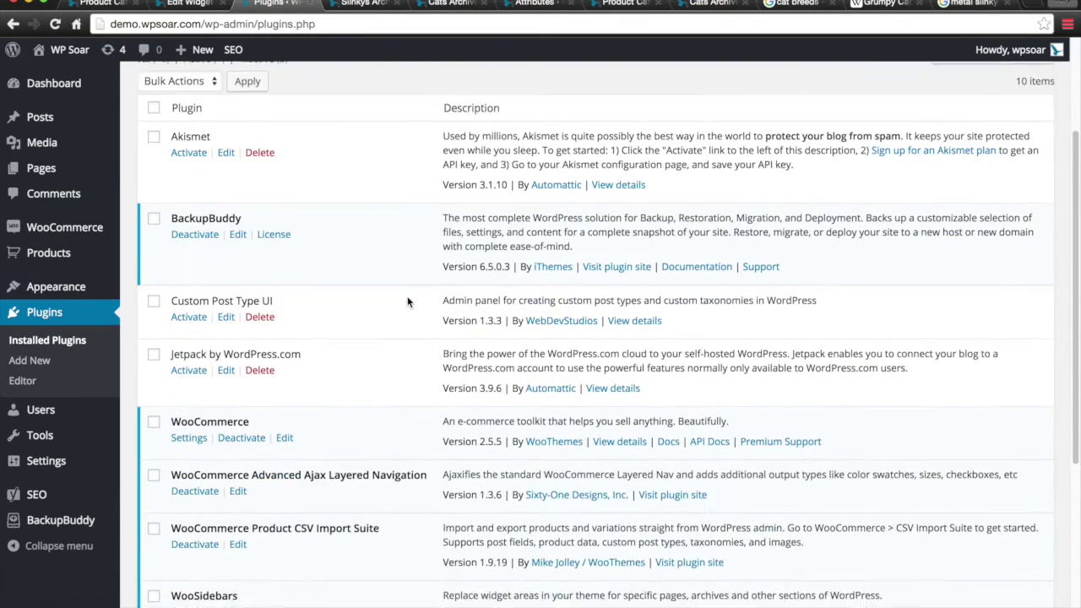
{"action": "double_click", "coordinate": [205, 538]}
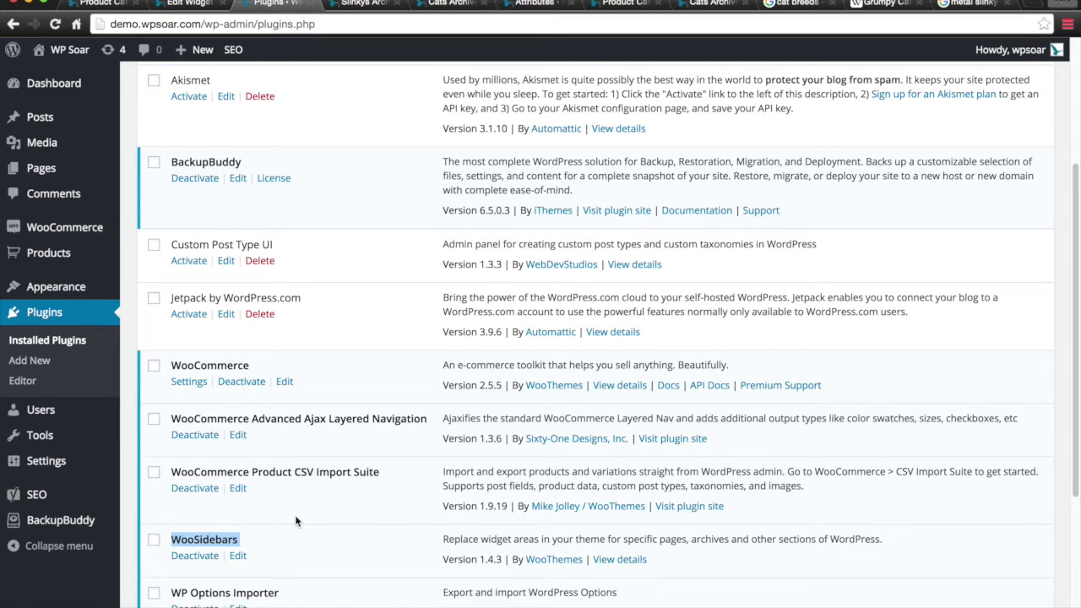
{"action": "scroll", "coordinate": [556, 538], "scroll_direction": "down", "scroll_amount": 2}
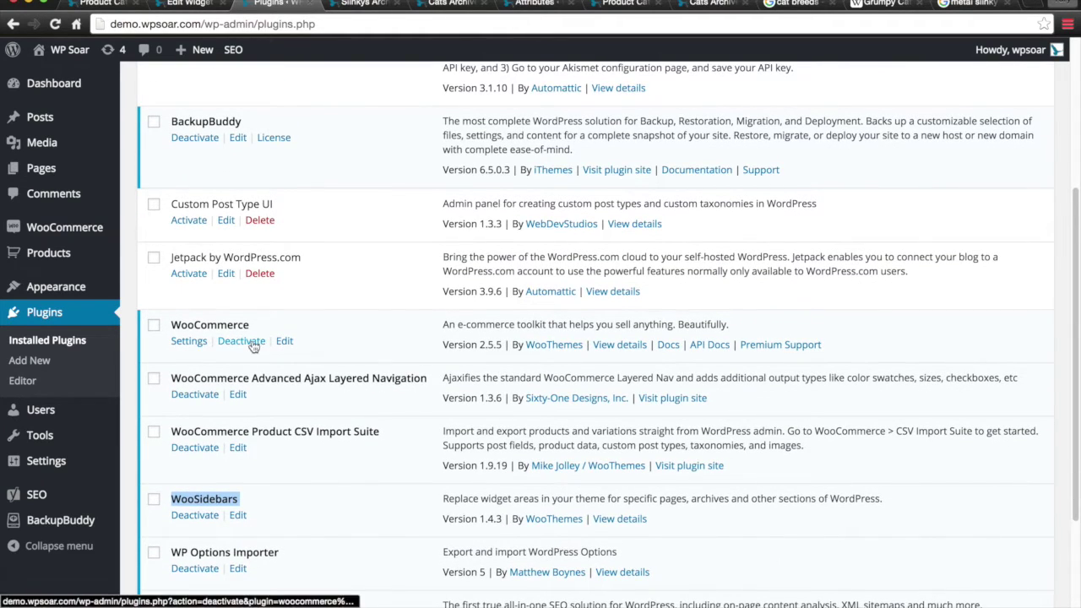
Open the Product Category widget area for editing from the Widget Areas list.
{"action": "mouse_move", "coordinate": [61, 291]}
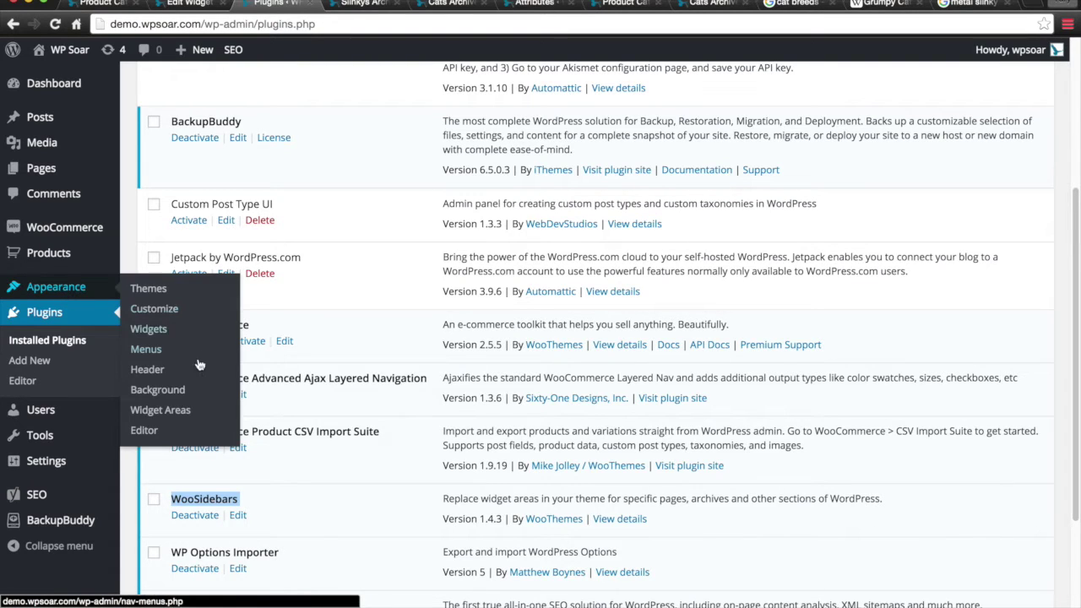
{"action": "left_click", "coordinate": [179, 409]}
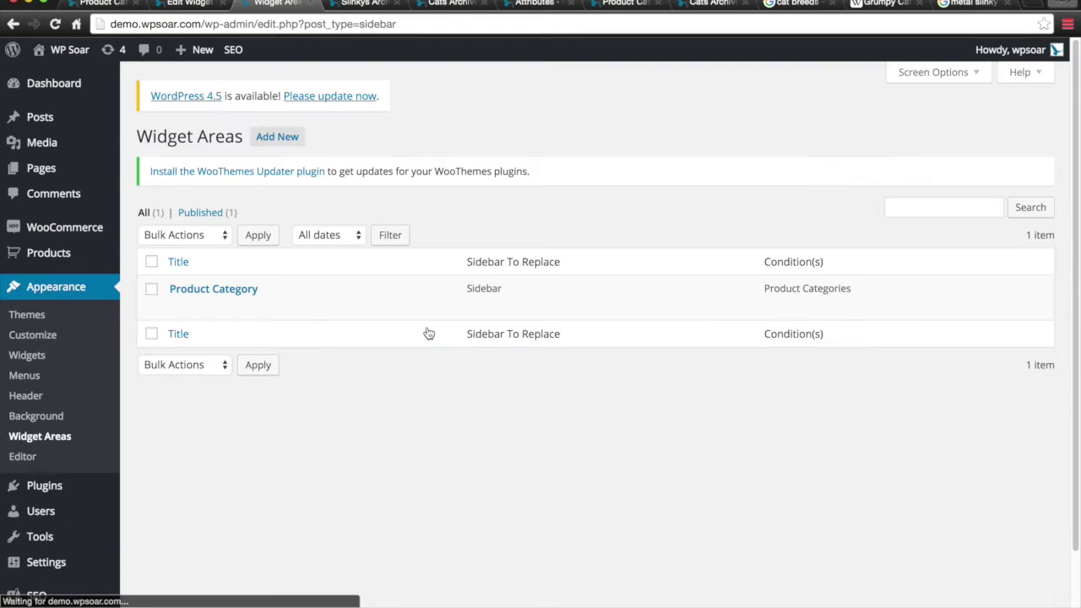
{"action": "mouse_move", "coordinate": [221, 296]}
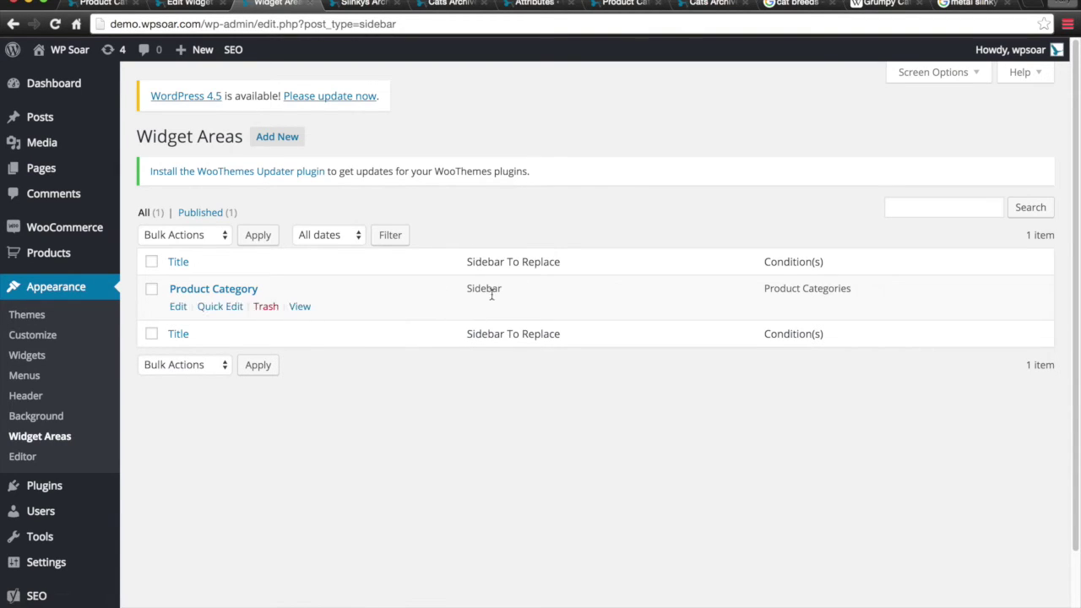
{"action": "left_click", "coordinate": [177, 309]}
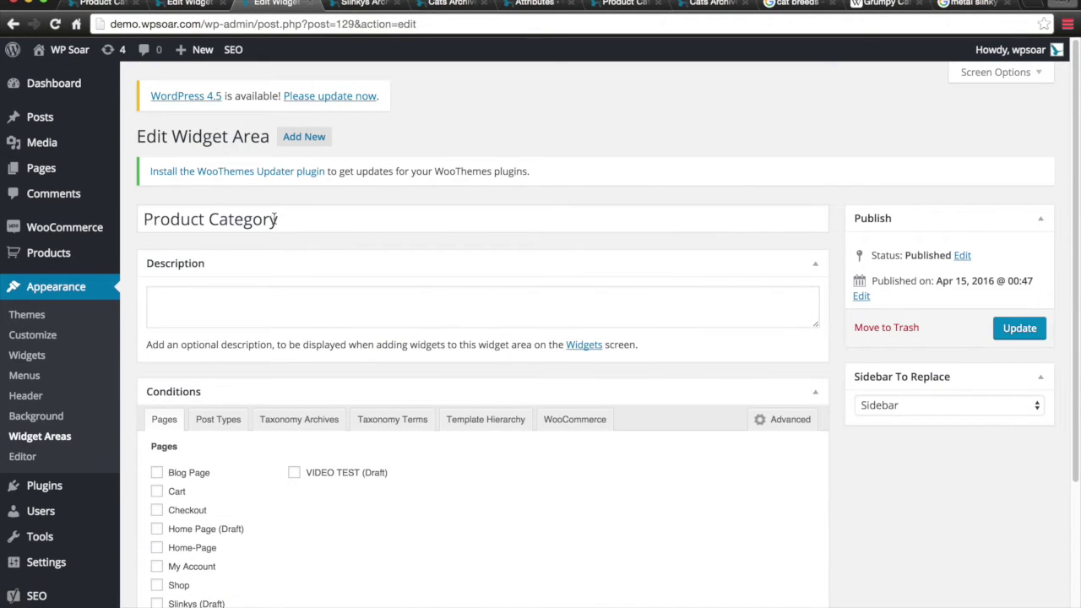
Review the widget area's Pages, Advanced, Post Types, Taxonomy Archives, Taxonomy Terms and Template Hierarchy conditions.
{"action": "scroll", "coordinate": [329, 382], "scroll_direction": "down", "scroll_amount": 3}
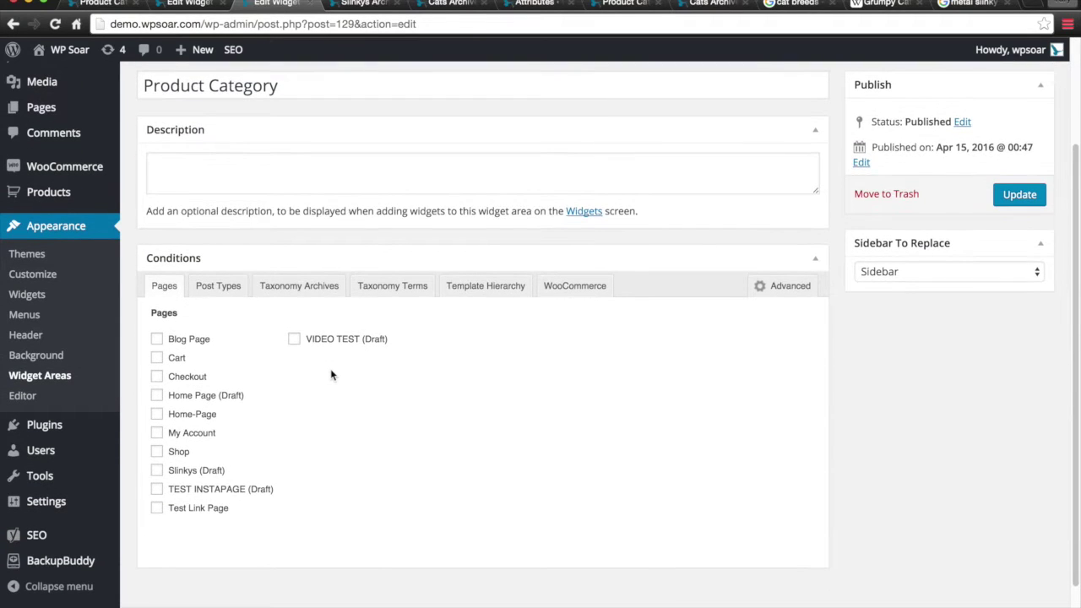
{"action": "left_click", "coordinate": [777, 286]}
{"action": "left_click", "coordinate": [789, 285]}
{"action": "left_click", "coordinate": [226, 285]}
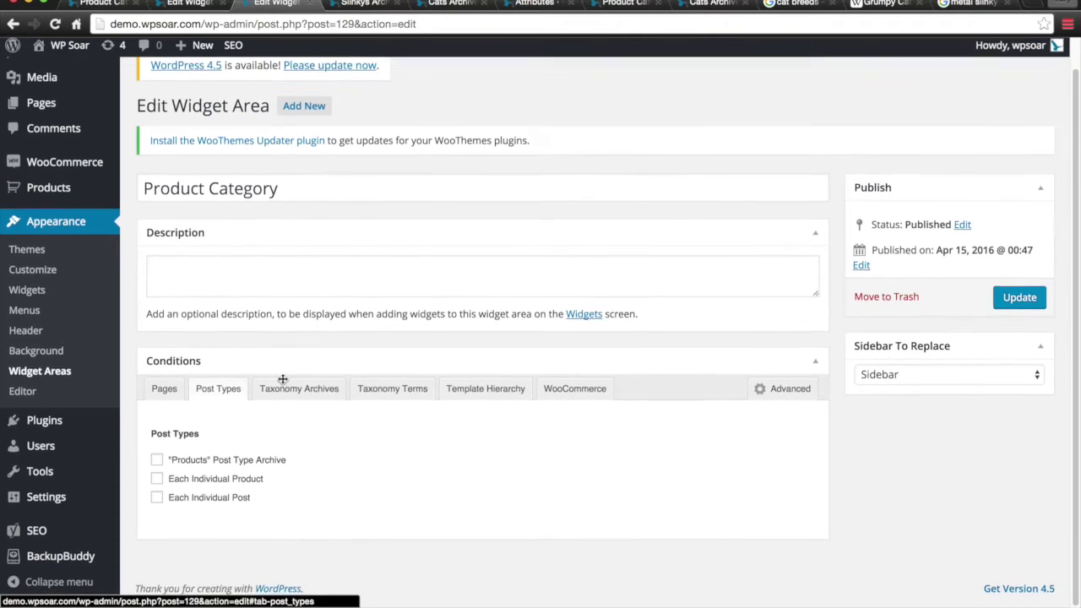
{"action": "left_click", "coordinate": [297, 401]}
{"action": "scroll", "coordinate": [427, 422], "scroll_direction": "down", "scroll_amount": 1}
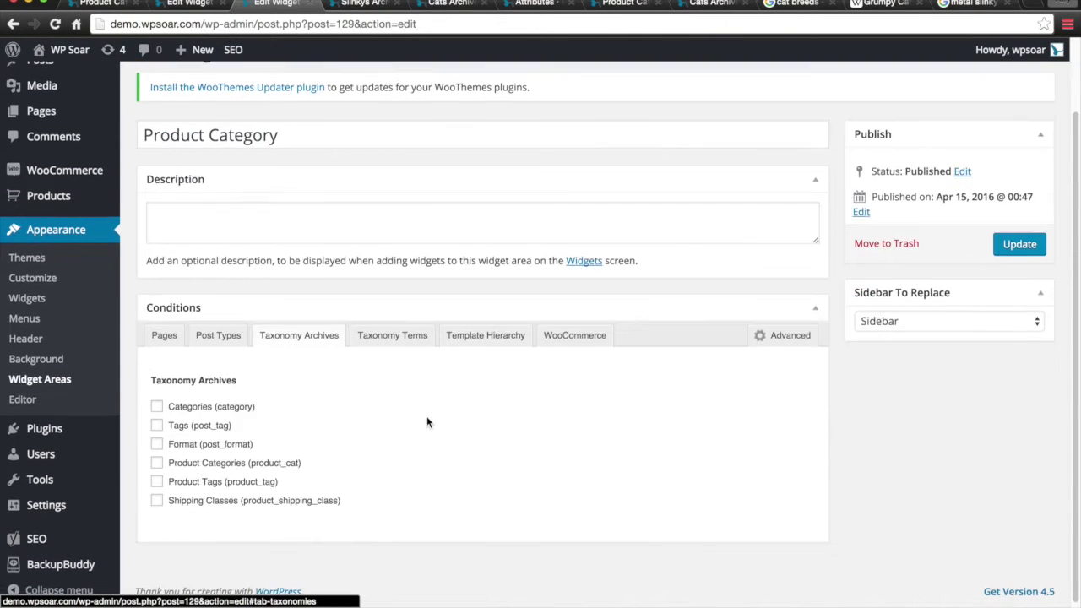
{"action": "left_click", "coordinate": [406, 337]}
{"action": "scroll", "coordinate": [472, 391], "scroll_direction": "down", "scroll_amount": 1}
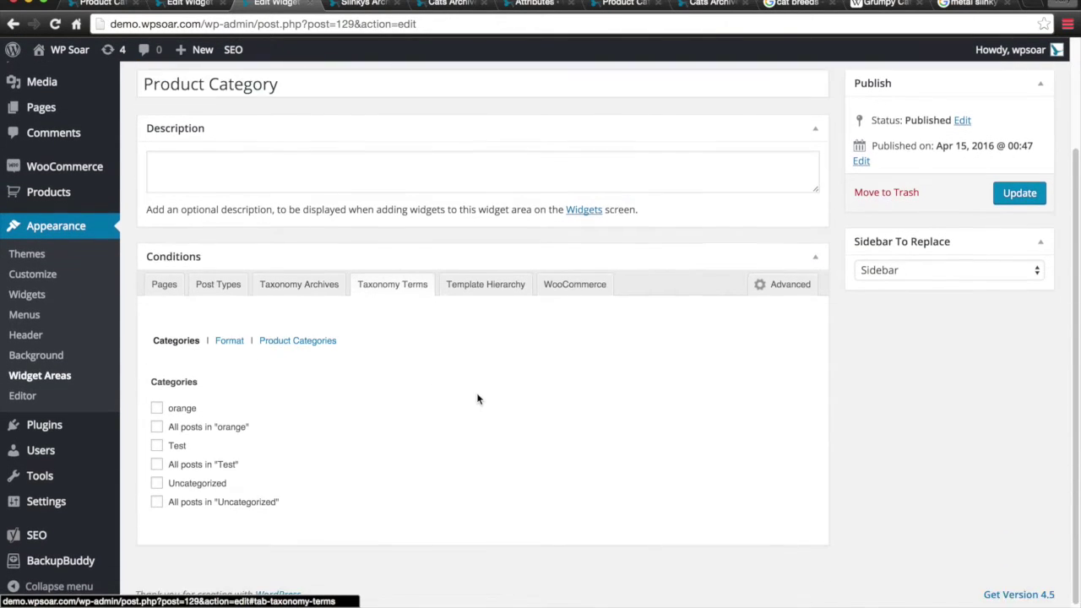
{"action": "left_click", "coordinate": [460, 283]}
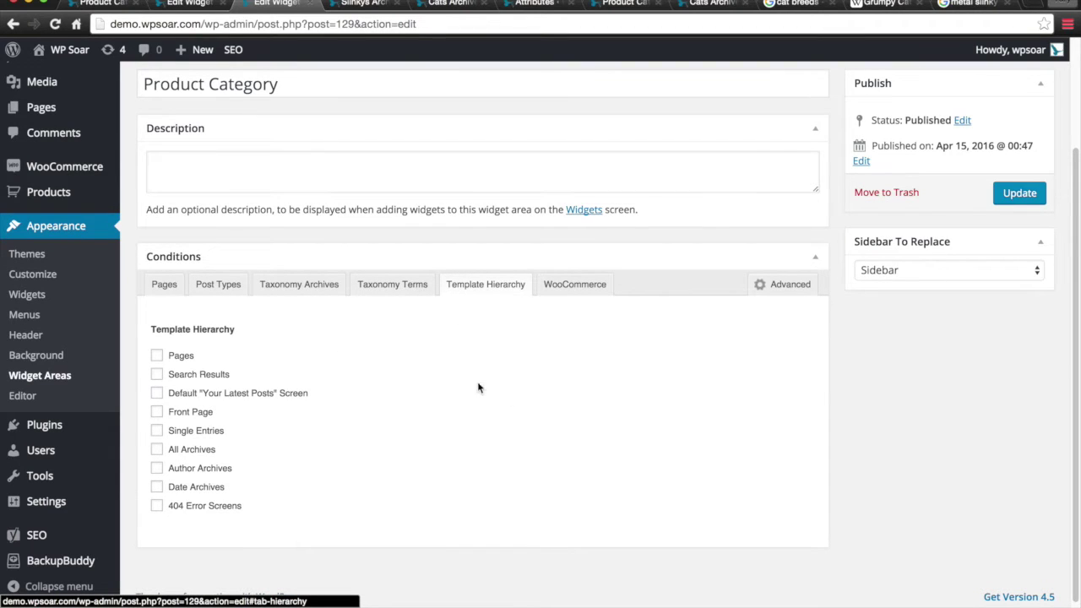
Check the widget area's WooCommerce conditions for Product Categories and update the widget area.
{"action": "left_click", "coordinate": [553, 285]}
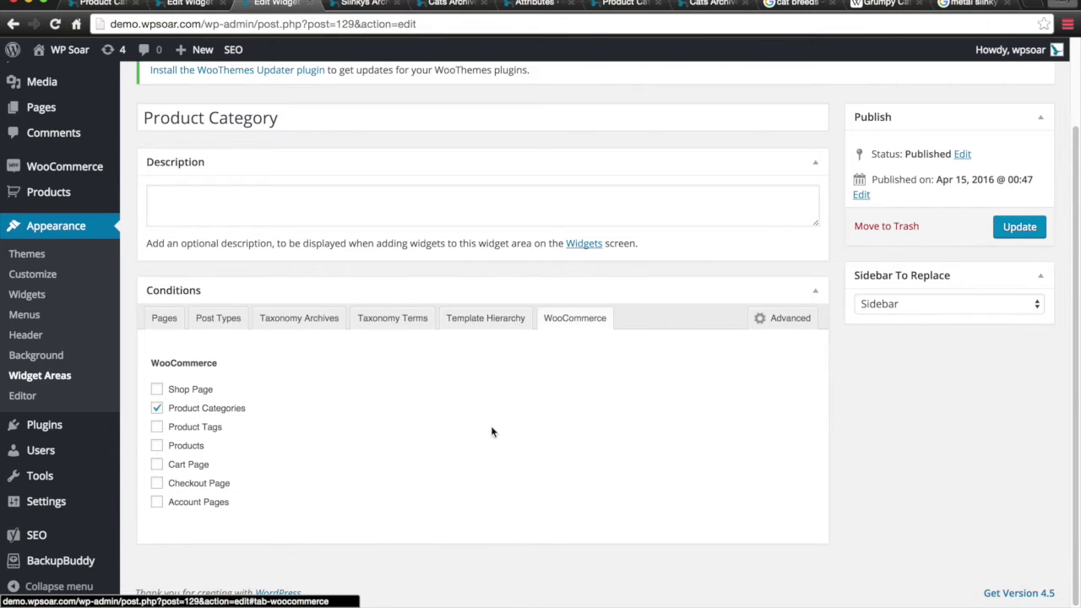
{"action": "scroll", "coordinate": [473, 481], "scroll_direction": "down", "scroll_amount": 1}
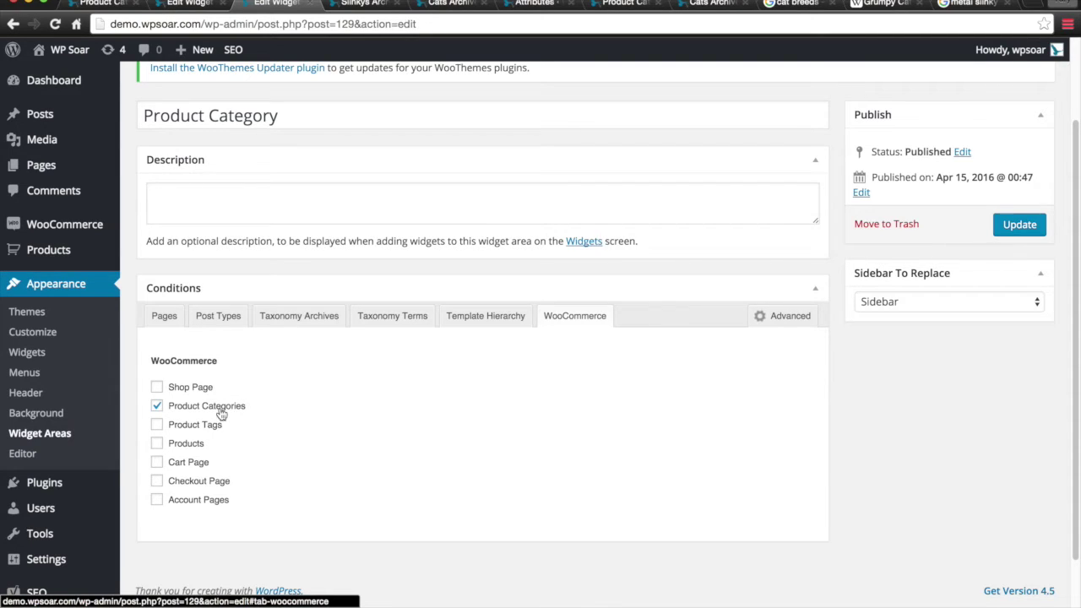
{"action": "left_click", "coordinate": [1019, 225]}
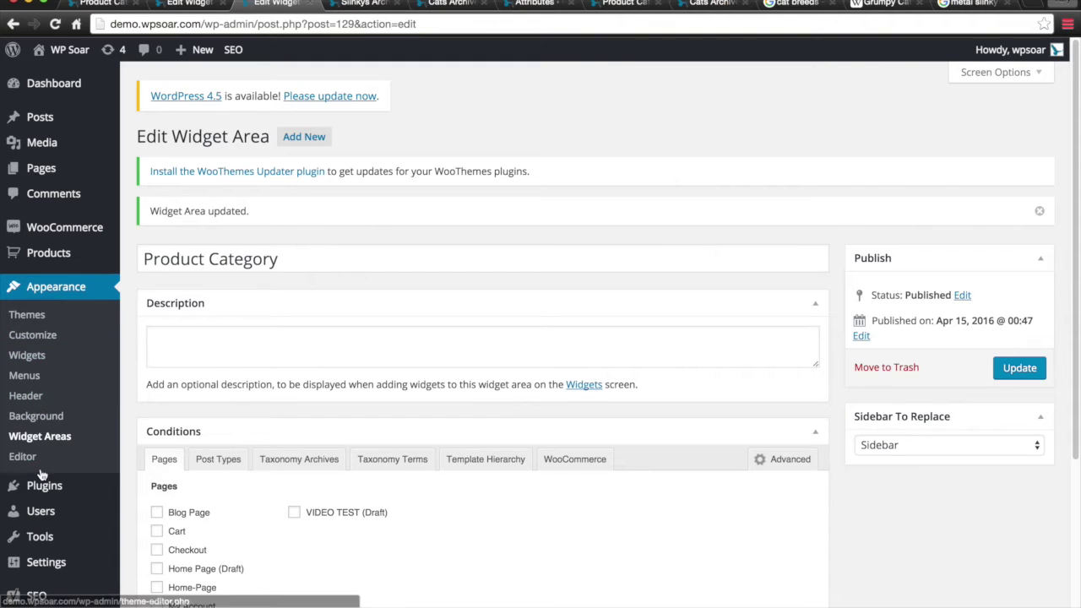
Open the Widgets page and view the widgets assigned to the default Sidebar area.
{"action": "scroll", "coordinate": [41, 471], "scroll_direction": "down", "scroll_amount": 1}
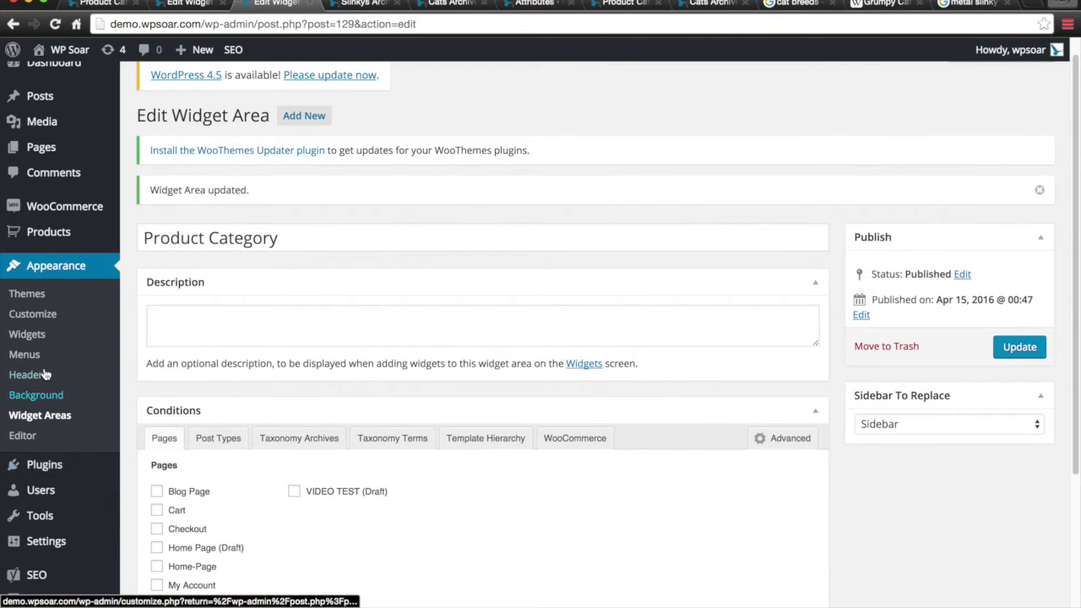
{"action": "left_click", "coordinate": [31, 314]}
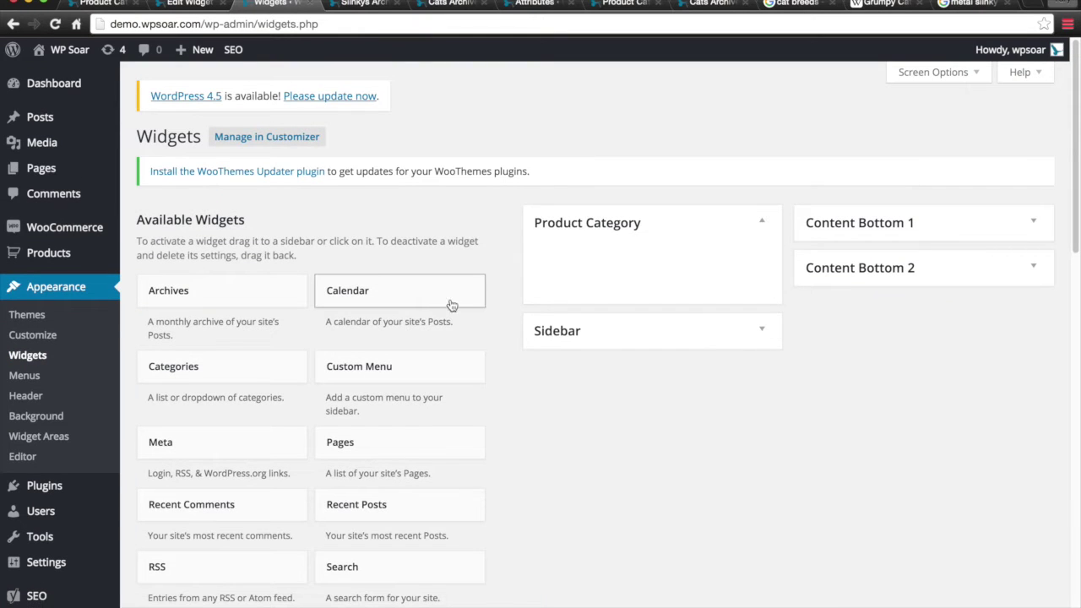
{"action": "scroll", "coordinate": [606, 262], "scroll_direction": "down", "scroll_amount": 1}
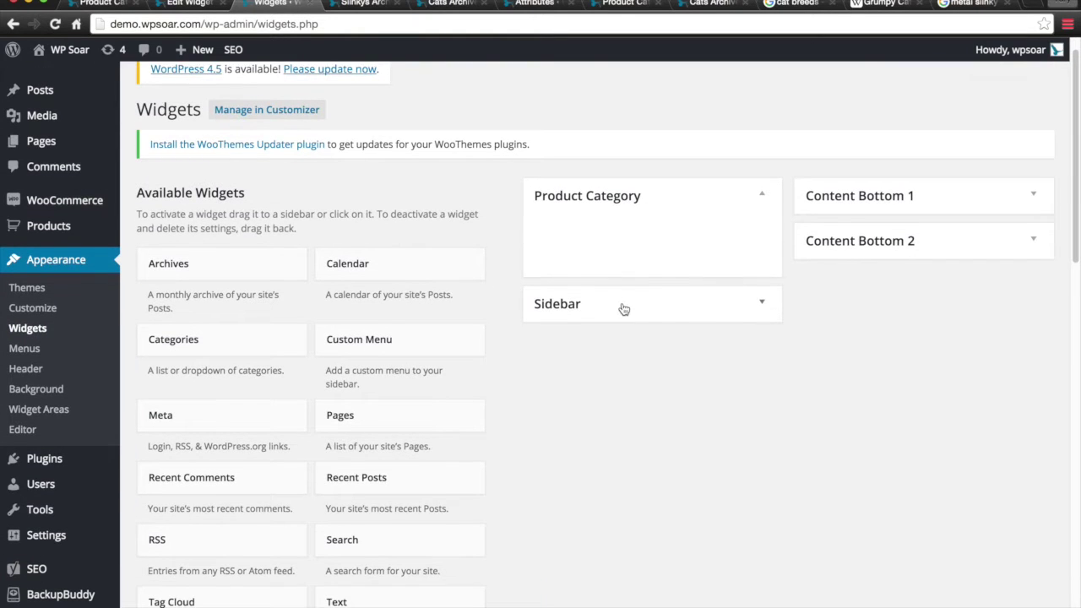
{"action": "scroll", "coordinate": [700, 236], "scroll_direction": "down", "scroll_amount": 1}
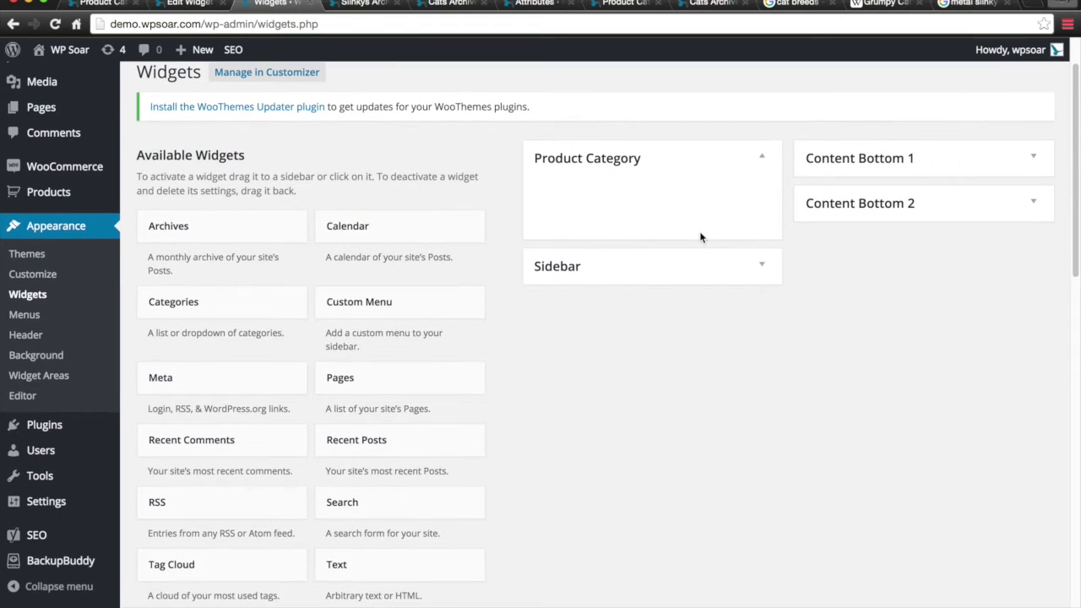
{"action": "left_click", "coordinate": [666, 266]}
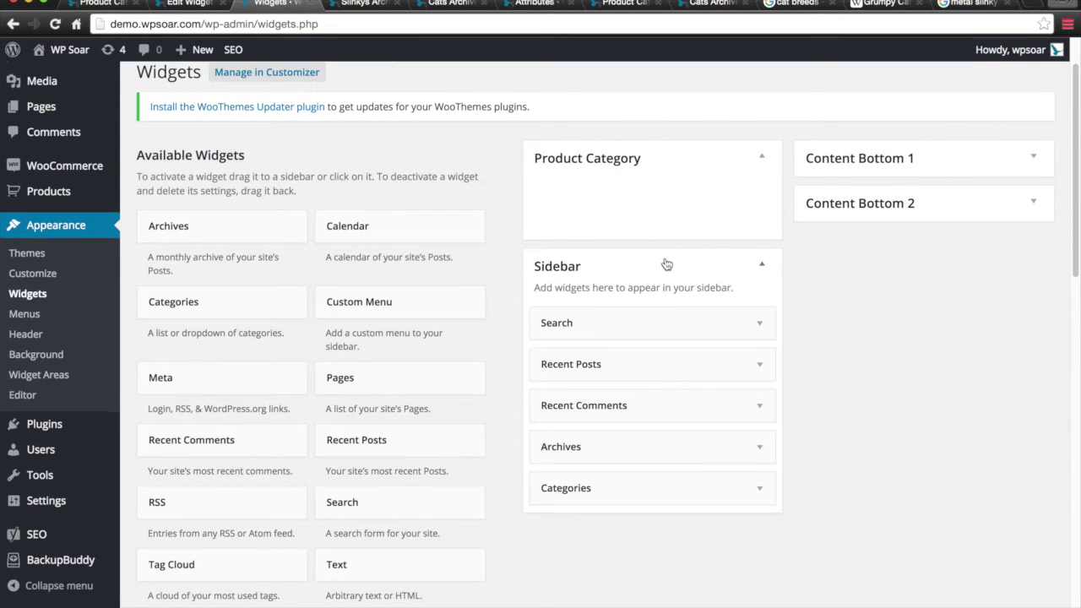
{"action": "left_click", "coordinate": [666, 265]}
Add a WooCommerce Layered Nav widget to the Product Category widget area.
{"action": "scroll", "coordinate": [541, 174], "scroll_direction": "down", "scroll_amount": 3}
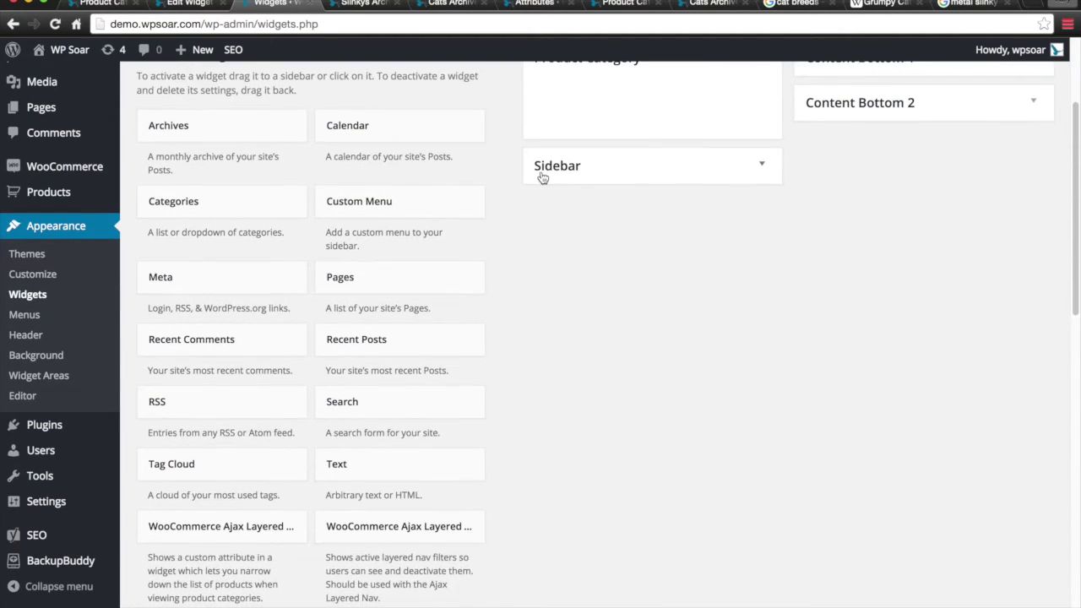
{"action": "scroll", "coordinate": [541, 177], "scroll_direction": "down", "scroll_amount": 2}
{"action": "scroll", "coordinate": [541, 176], "scroll_direction": "down", "scroll_amount": 1}
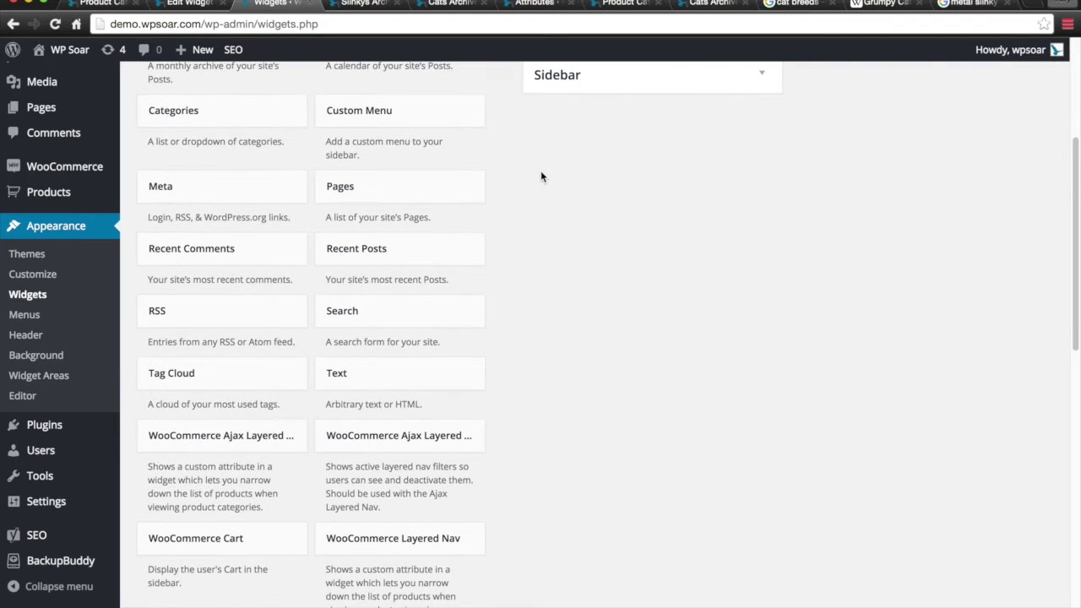
{"action": "left_click_drag", "start_coordinate": [403, 541], "coordinate": [605, 105]}
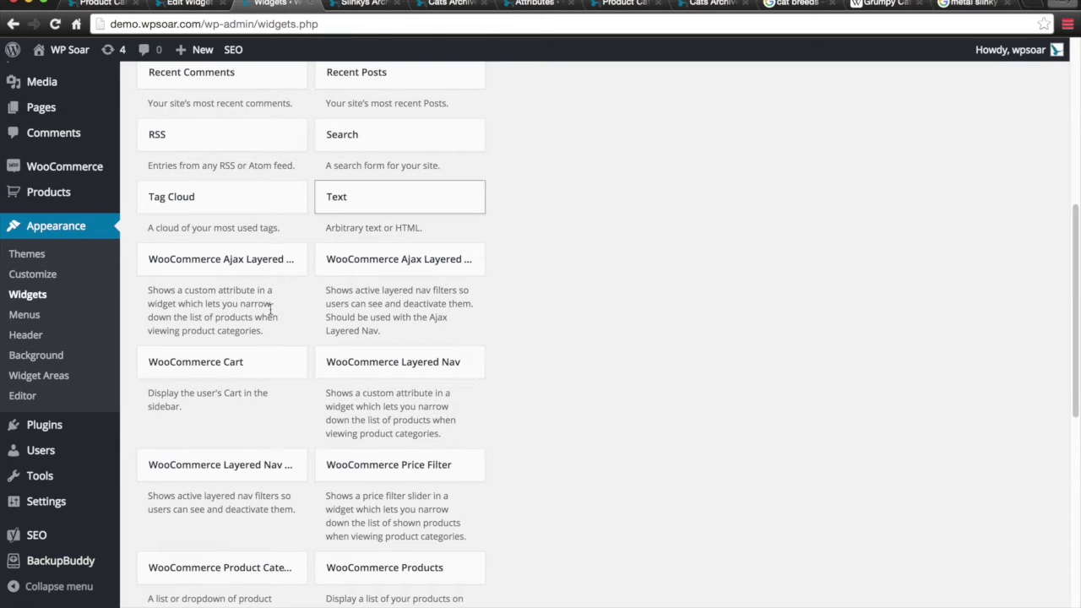
{"action": "scroll", "coordinate": [483, 335], "scroll_direction": "up", "scroll_amount": 5}
{"action": "left_click_drag", "start_coordinate": [429, 378], "coordinate": [602, 282]}
Title the new Layered Nav widget "Breed", save it and collapse its settings.
{"action": "triple_click", "coordinate": [603, 310]}
{"action": "type", "text": "Breed"}
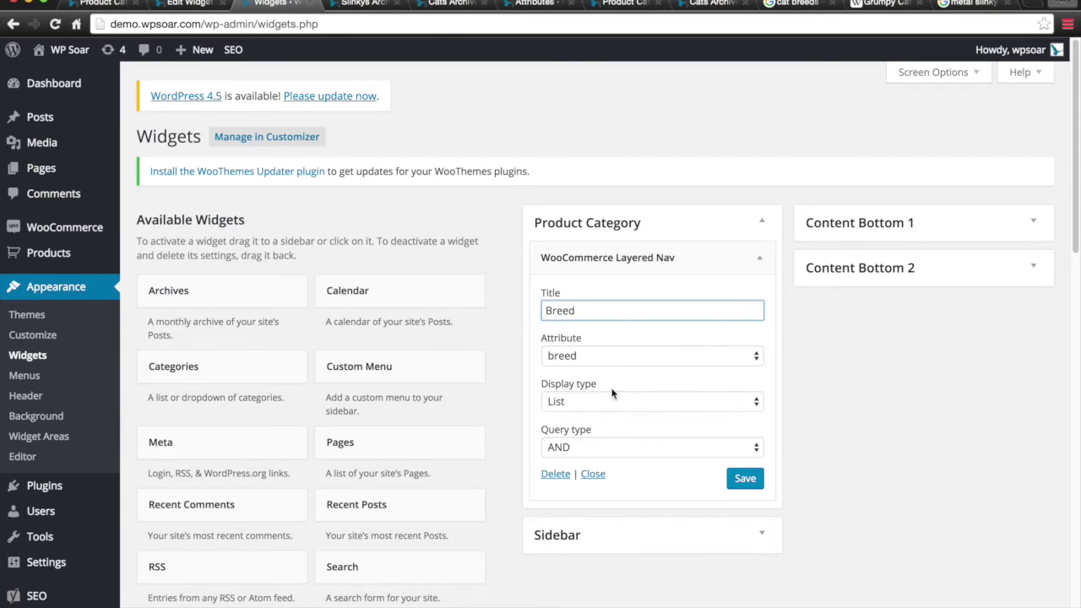
{"action": "left_click", "coordinate": [746, 483]}
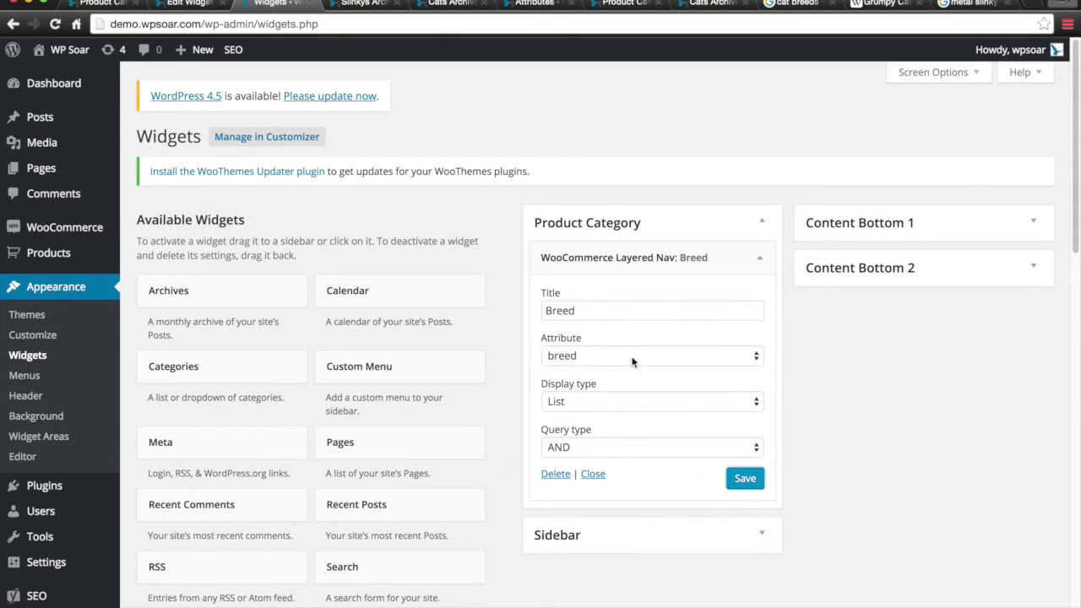
{"action": "left_click", "coordinate": [760, 259]}
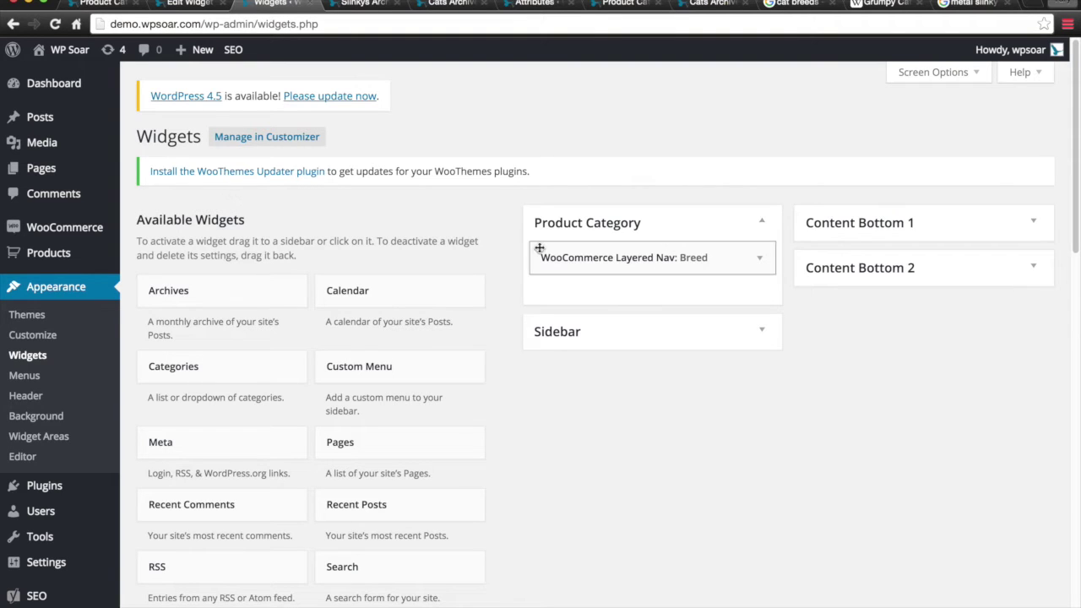
Add a second WooCommerce Layered Nav widget below the Breed widget in the Product Category area.
{"action": "scroll", "coordinate": [464, 265], "scroll_direction": "down", "scroll_amount": 1}
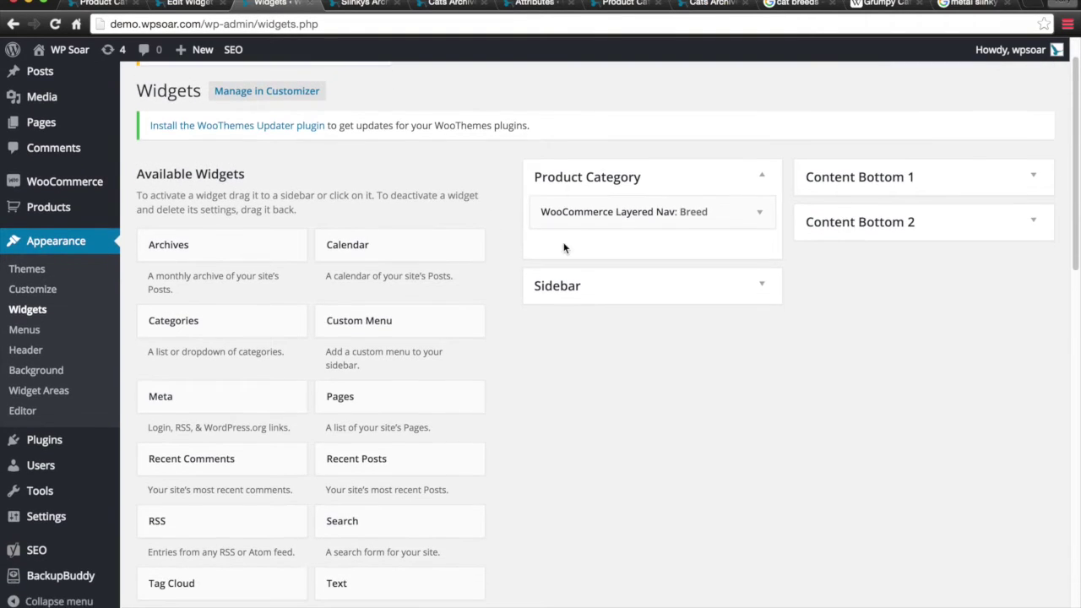
{"action": "scroll", "coordinate": [500, 322], "scroll_direction": "down", "scroll_amount": 2}
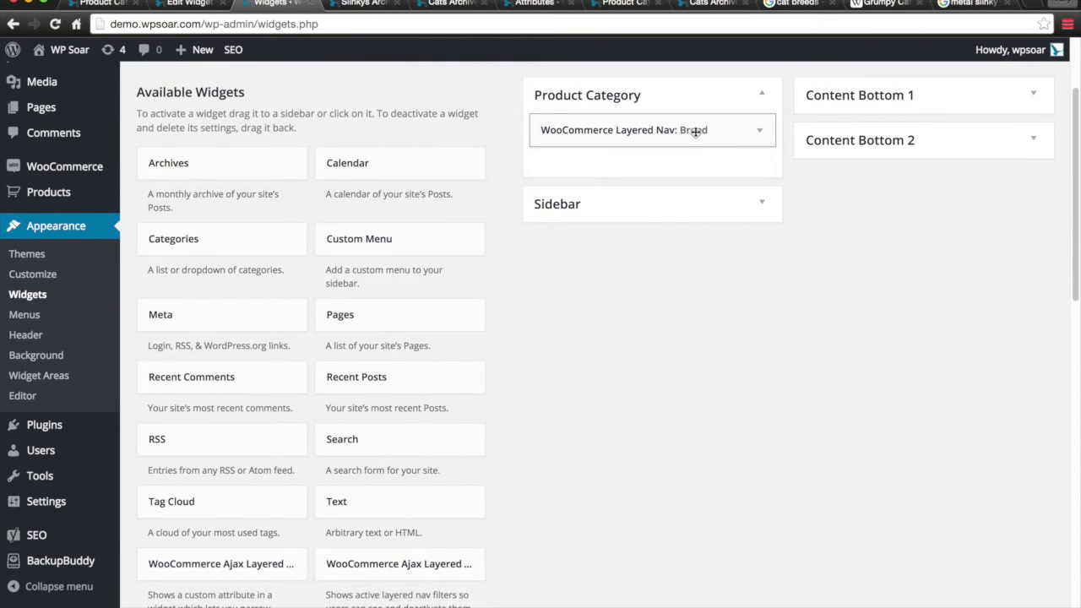
{"action": "scroll", "coordinate": [532, 326], "scroll_direction": "down", "scroll_amount": 1}
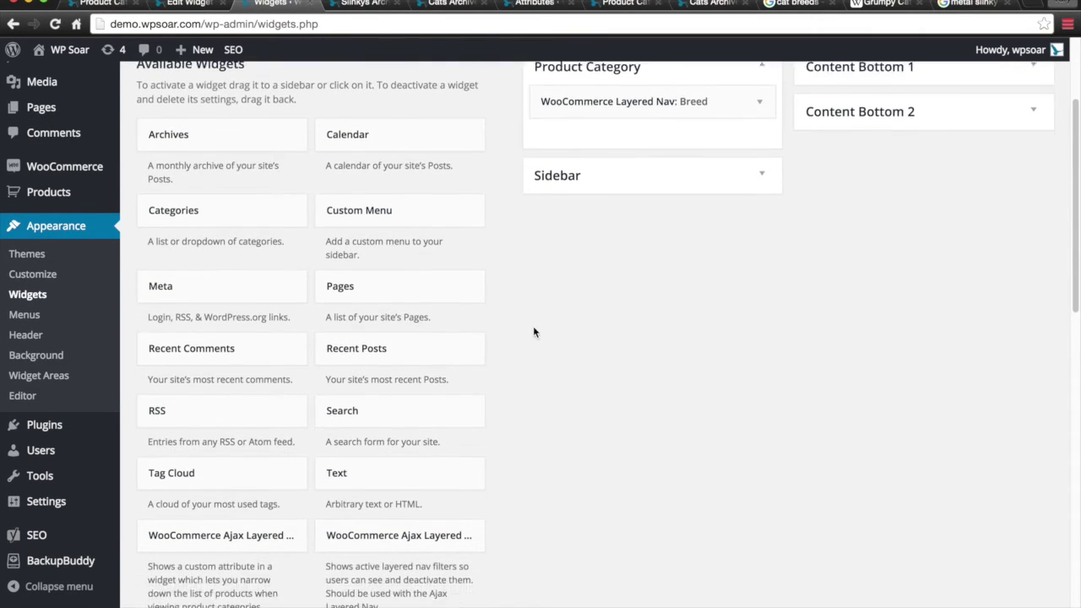
{"action": "scroll", "coordinate": [448, 461], "scroll_direction": "down", "scroll_amount": 2}
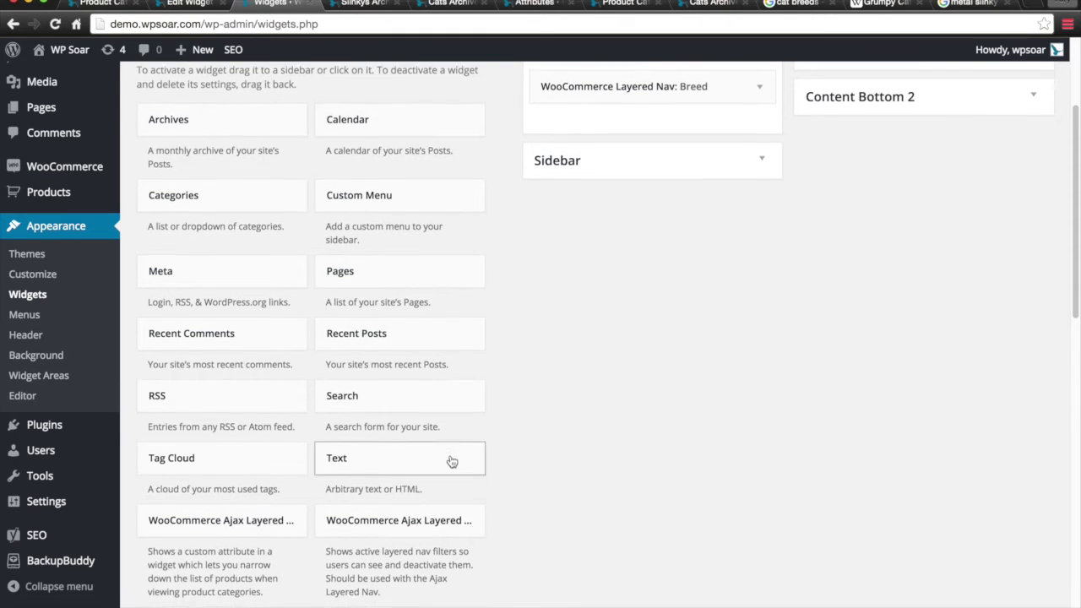
{"action": "left_click_drag", "start_coordinate": [439, 549], "coordinate": [678, 215]}
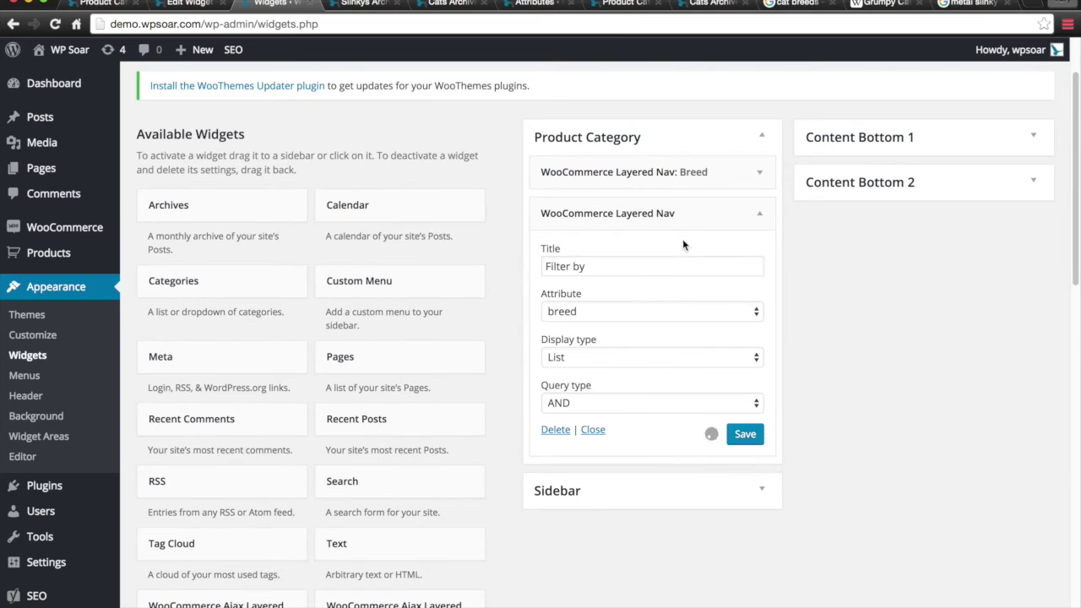
Set the second Layered Nav widget's attribute to color and its title to "Color", save it and collapse its settings.
{"action": "triple_click", "coordinate": [614, 270]}
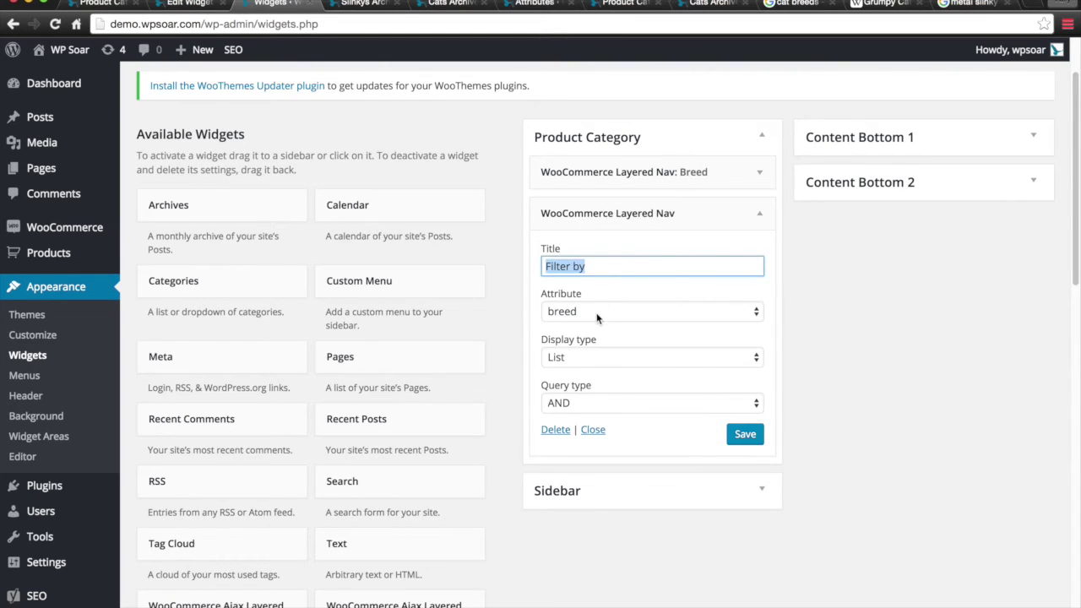
{"action": "left_click", "coordinate": [598, 312]}
{"action": "left_click", "coordinate": [580, 273]}
{"action": "triple_click", "coordinate": [580, 268]}
{"action": "type", "text": "Color"}
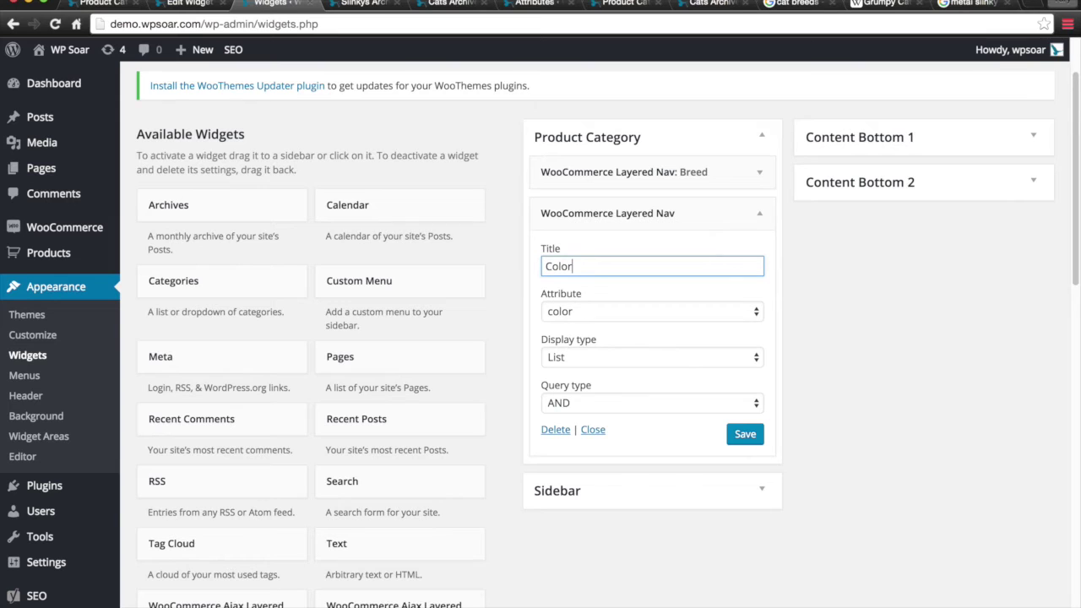
{"action": "left_click", "coordinate": [743, 433]}
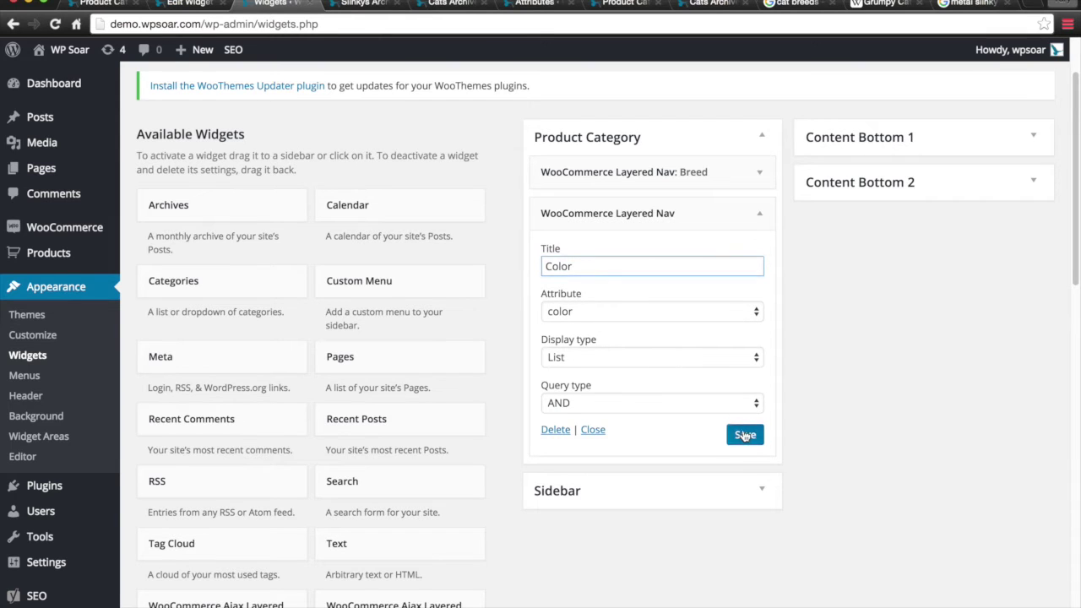
{"action": "left_click", "coordinate": [758, 213]}
Add a third WooCommerce Layered Nav widget below the Color widget in the Product Category area.
{"action": "scroll", "coordinate": [430, 397], "scroll_direction": "down", "scroll_amount": 10}
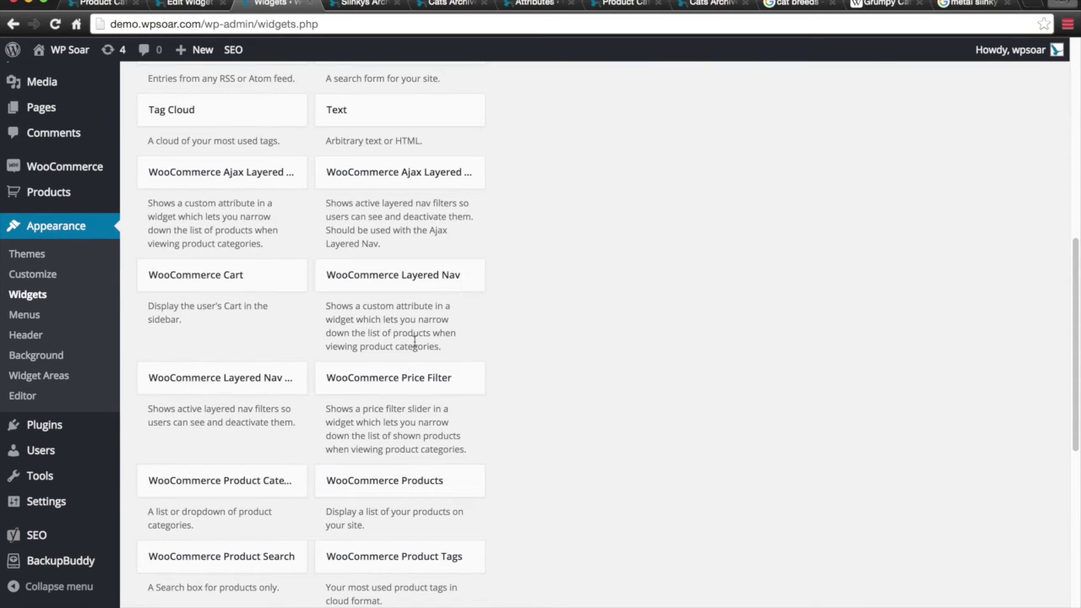
{"action": "left_click_drag", "start_coordinate": [432, 280], "coordinate": [667, 304]}
{"action": "scroll", "coordinate": [655, 266], "scroll_direction": "up", "scroll_amount": 5}
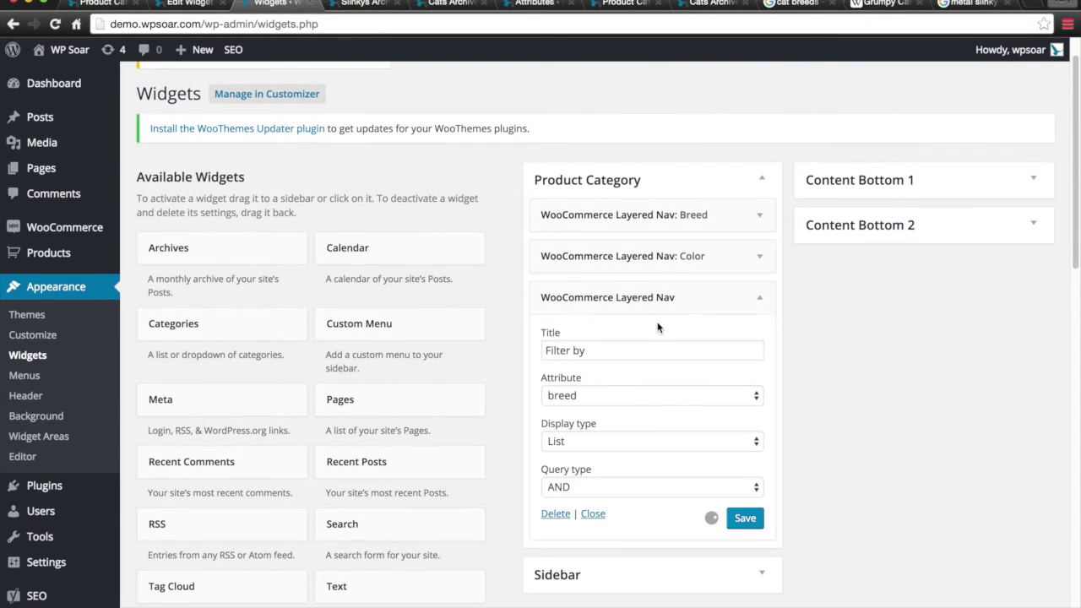
Set the third Layered Nav widget's attribute to material and its title to "Material", save it and collapse its settings.
{"action": "left_click", "coordinate": [639, 353]}
{"action": "key", "text": "super+a"}
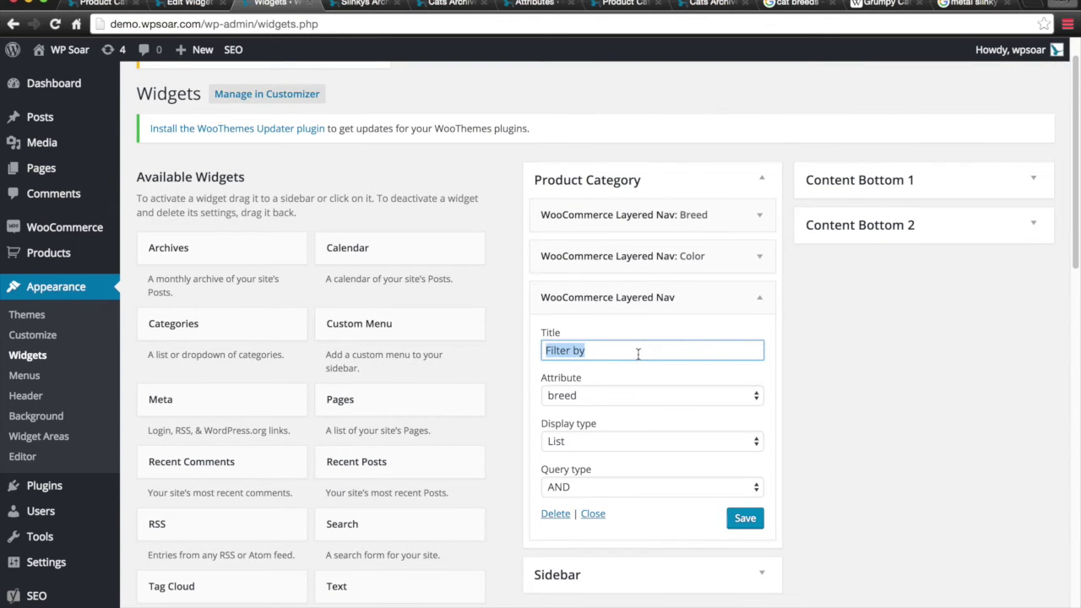
{"action": "left_click", "coordinate": [720, 391]}
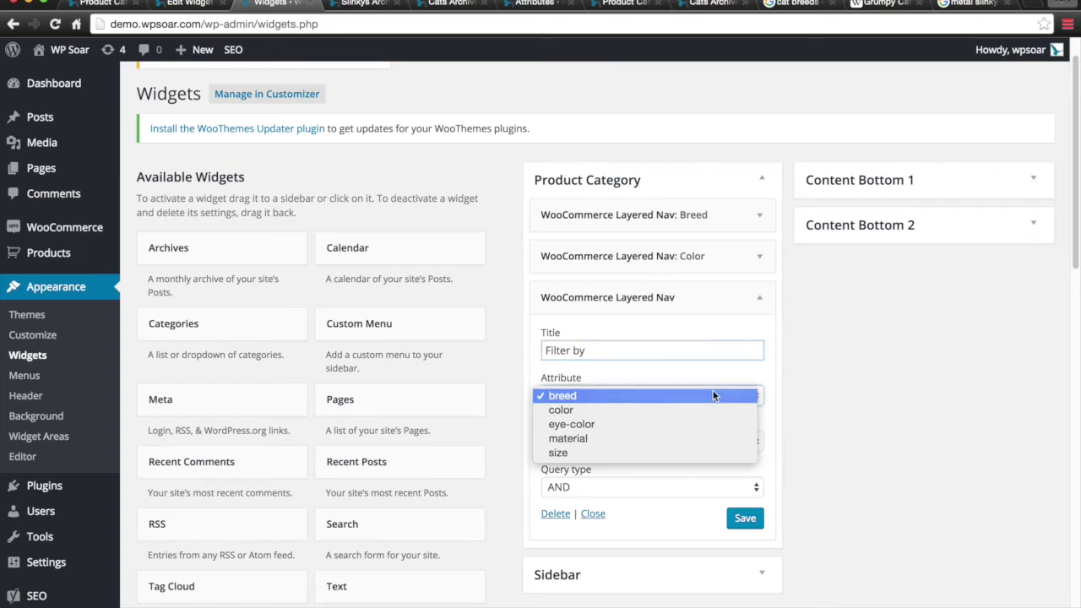
{"action": "left_click", "coordinate": [680, 438]}
{"action": "left_click", "coordinate": [626, 346]}
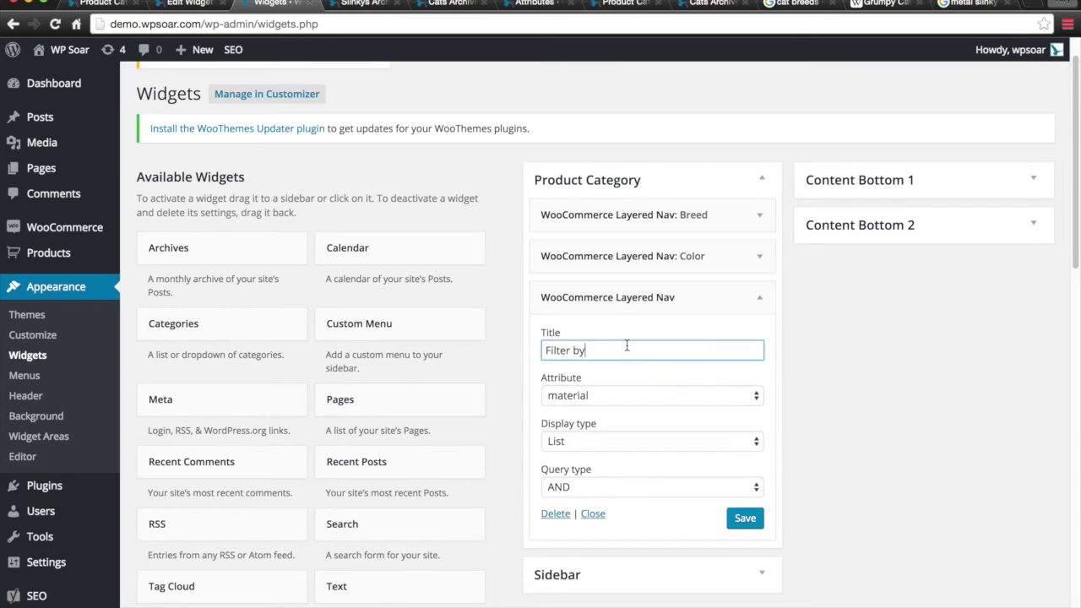
{"action": "key", "text": "super+a"}
{"action": "type", "text": "Ma"}
{"action": "left_click", "coordinate": [744, 518]}
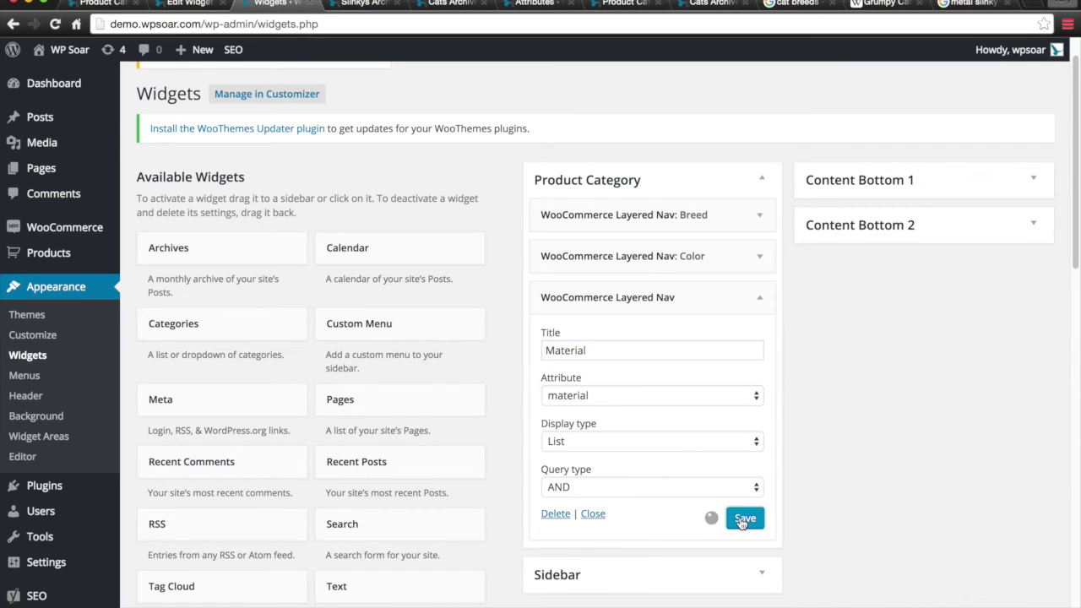
{"action": "left_click", "coordinate": [758, 298]}
Reload the Slinkys and Cats category pages and compare the attribute filters offered in each sidebar.
{"action": "left_click", "coordinate": [367, 3]}
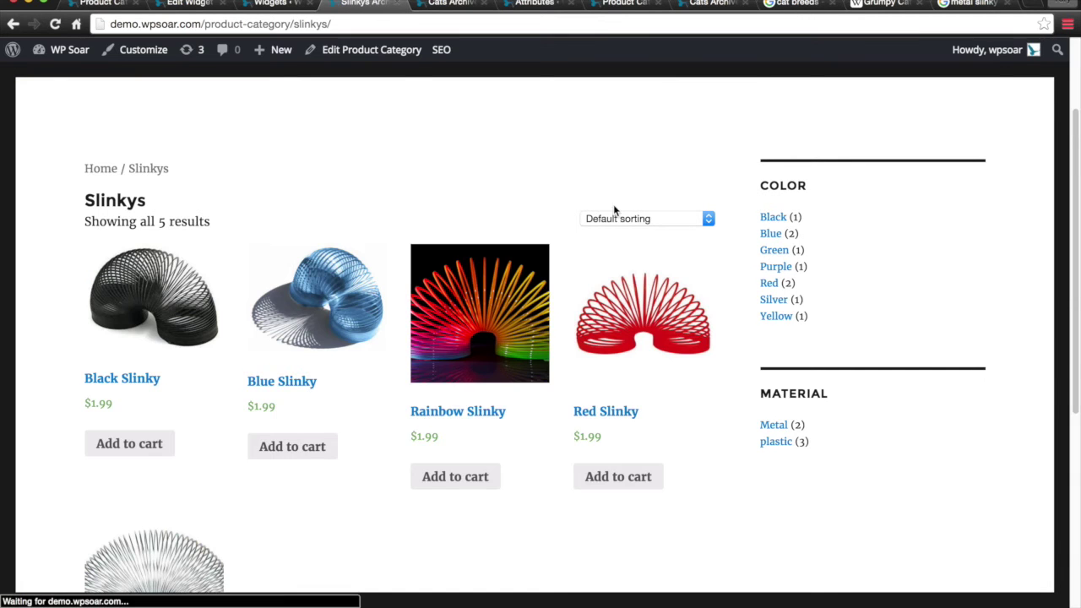
{"action": "left_click", "coordinate": [441, 9]}
{"action": "key", "text": "super+r"}
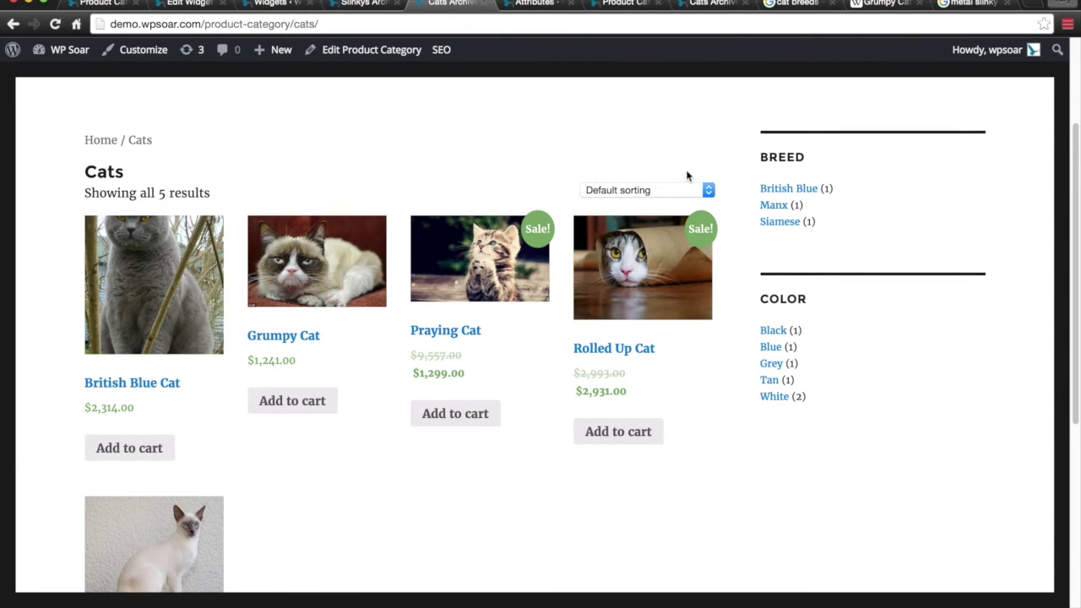
{"action": "left_click", "coordinate": [404, 7]}
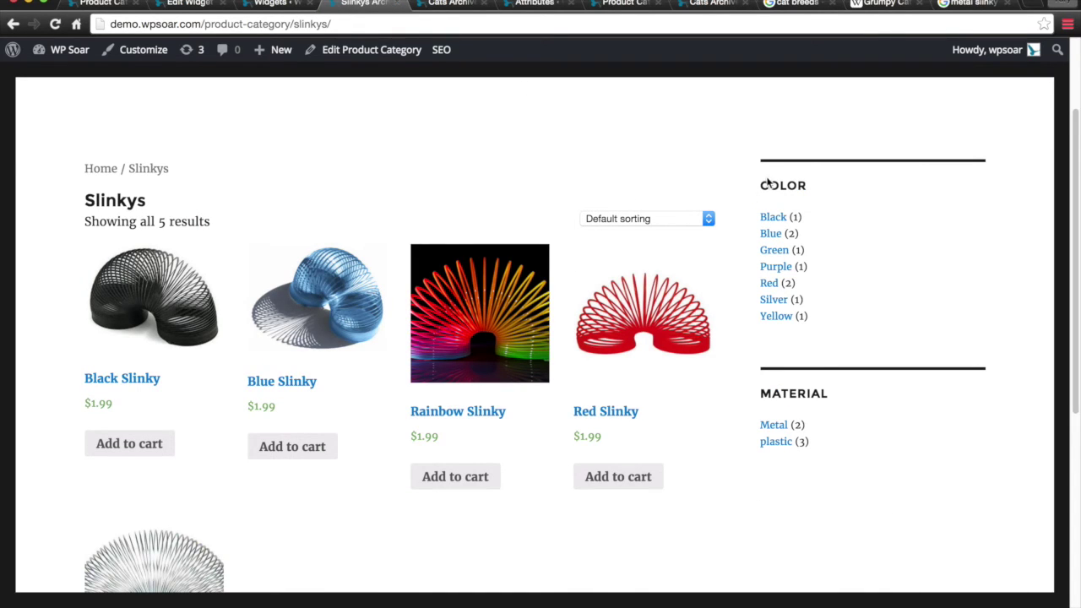
{"action": "left_click", "coordinate": [448, 5]}
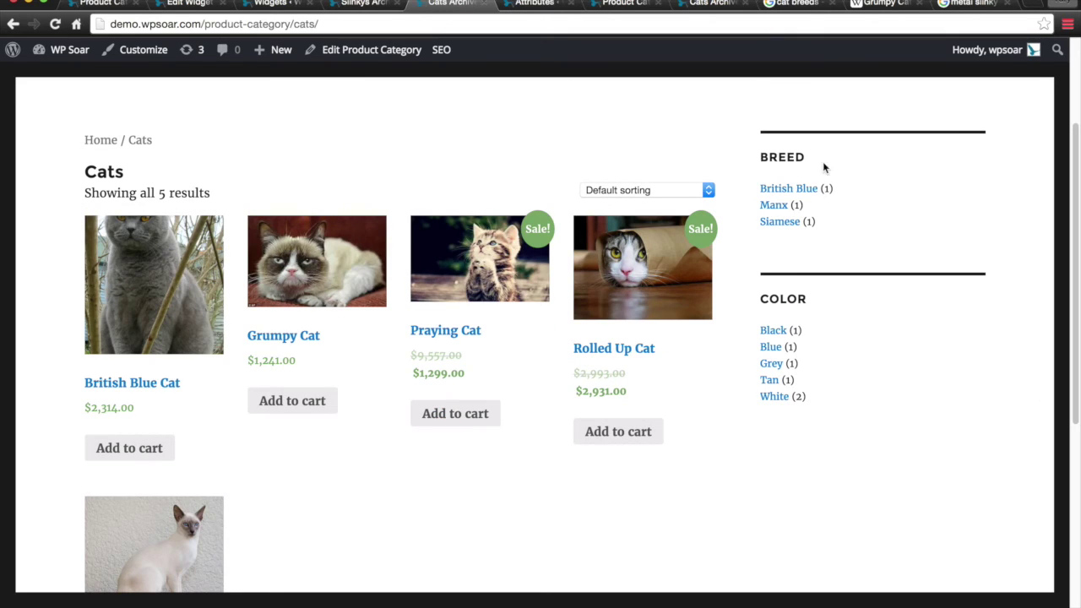
On the Slinkys page, filter by the color Black, remove that filter and filter by Purple instead.
{"action": "left_click", "coordinate": [355, 4]}
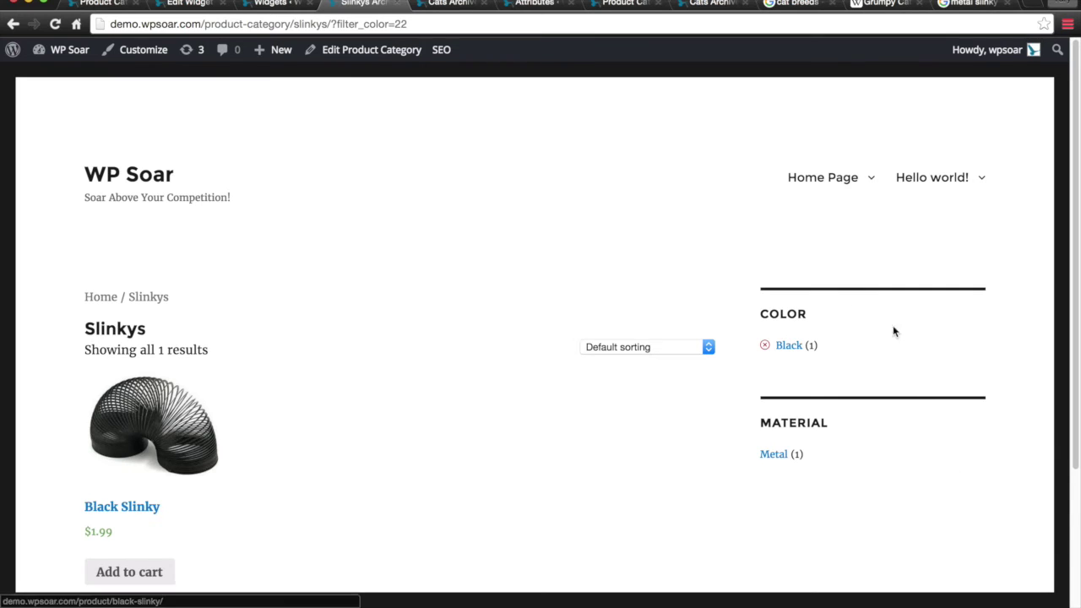
{"action": "scroll", "coordinate": [777, 313], "scroll_direction": "down", "scroll_amount": 2}
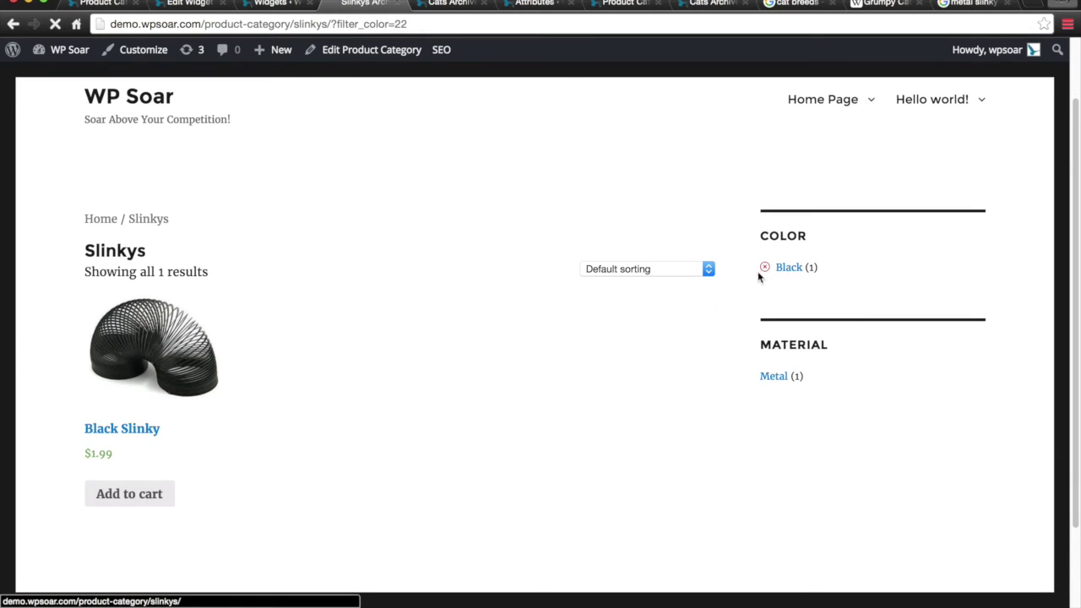
{"action": "left_click", "coordinate": [758, 271]}
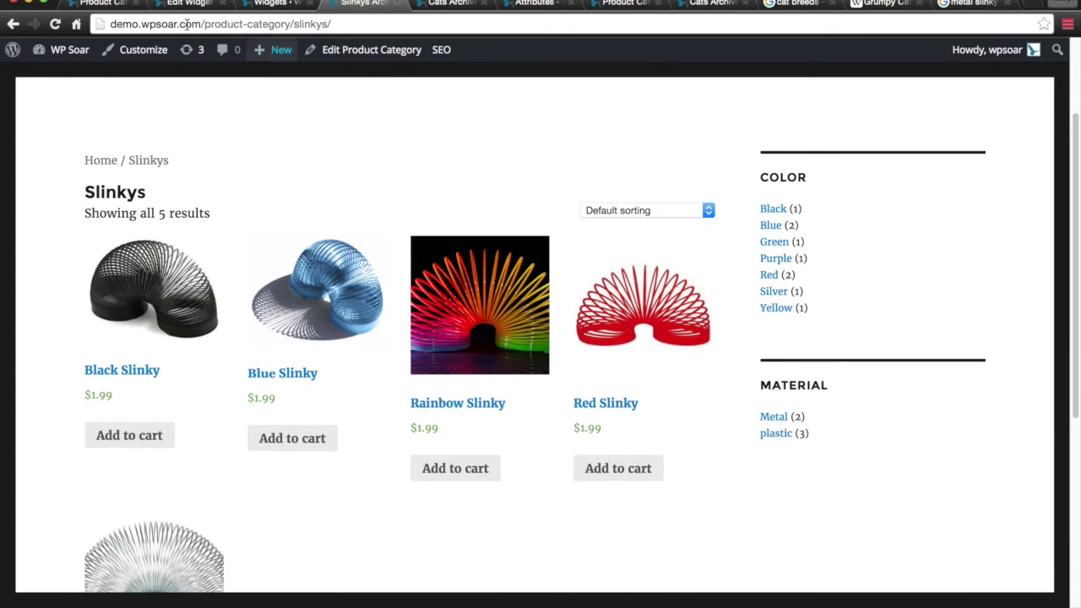
{"action": "left_click", "coordinate": [768, 273]}
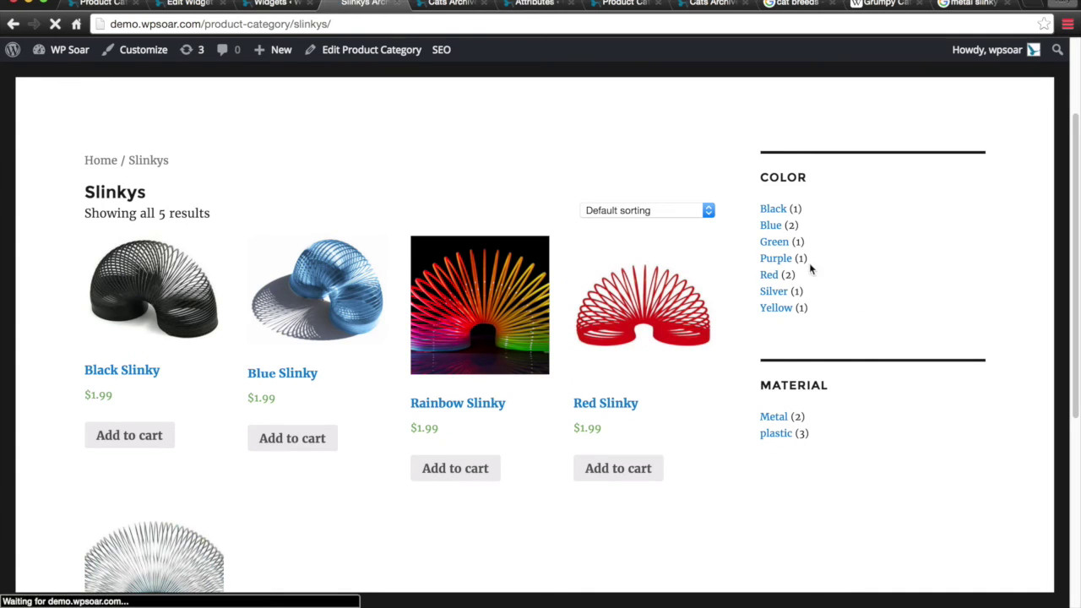
Examine the Query type and Display type options of the Breed widget and check the filtered Slinkys page.
{"action": "left_click", "coordinate": [275, 4]}
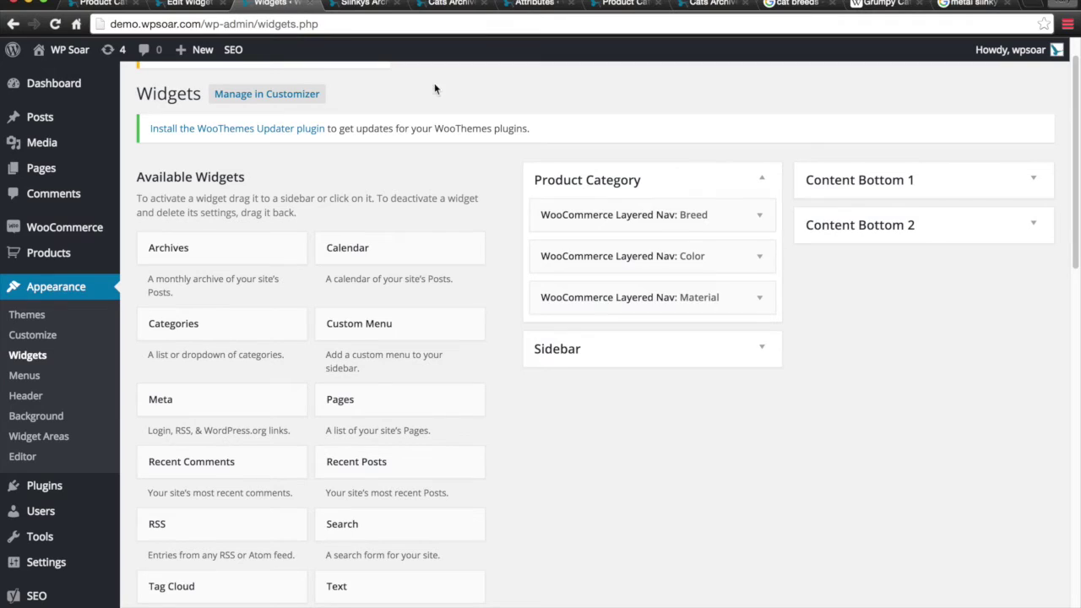
{"action": "left_click", "coordinate": [732, 214]}
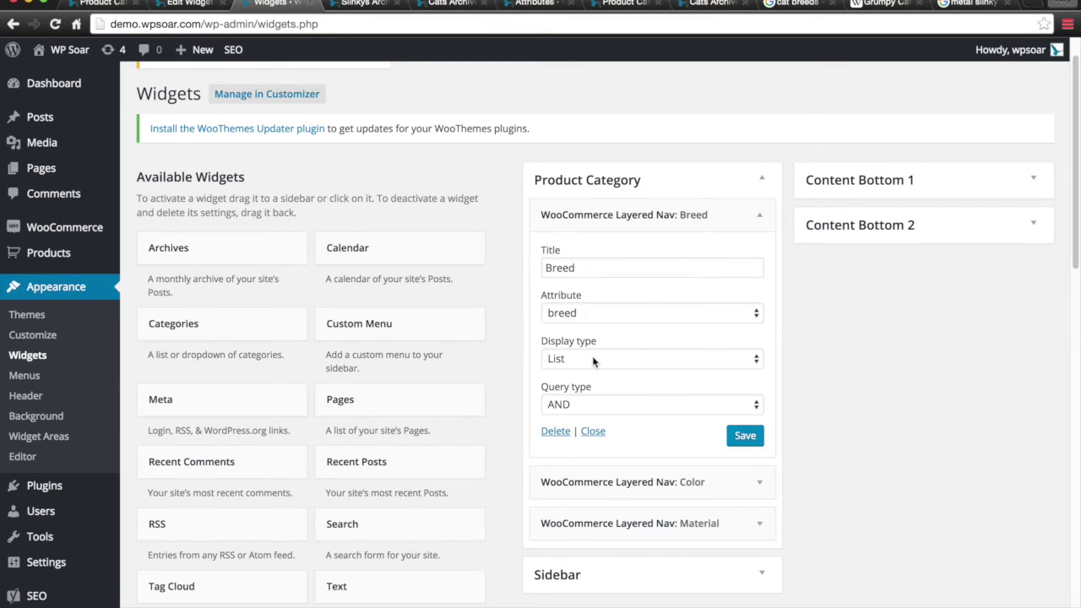
{"action": "left_click", "coordinate": [621, 405]}
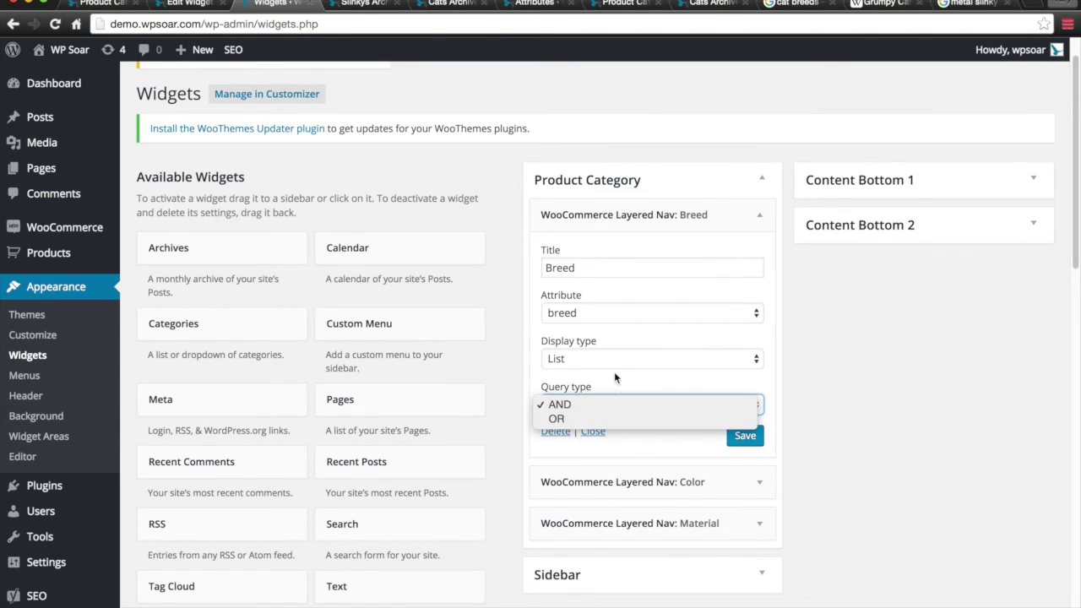
{"action": "left_click", "coordinate": [615, 377]}
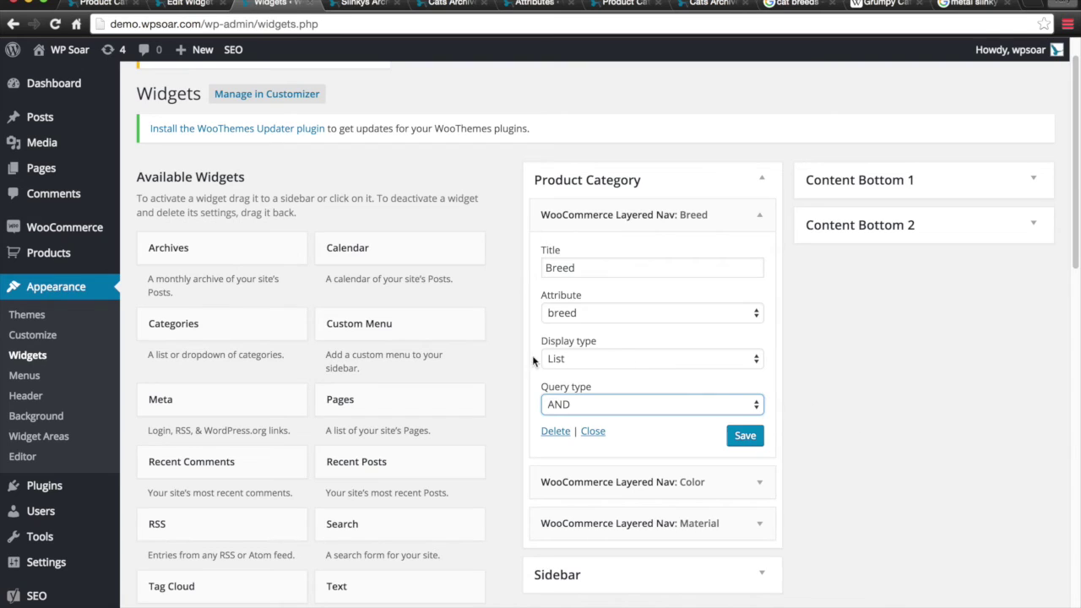
{"action": "left_click", "coordinate": [591, 358]}
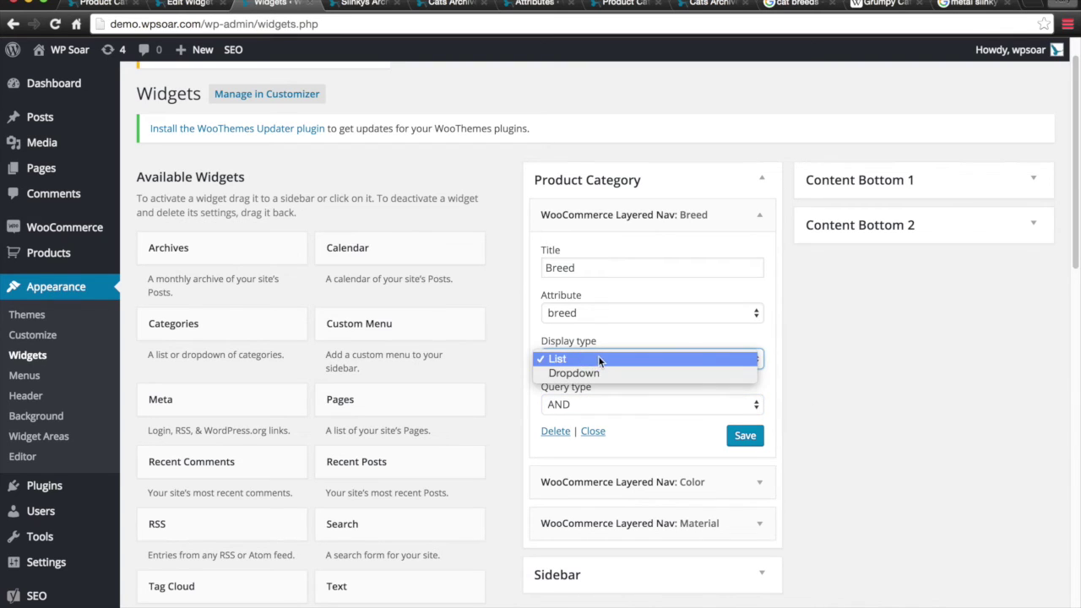
{"action": "left_click", "coordinate": [643, 341]}
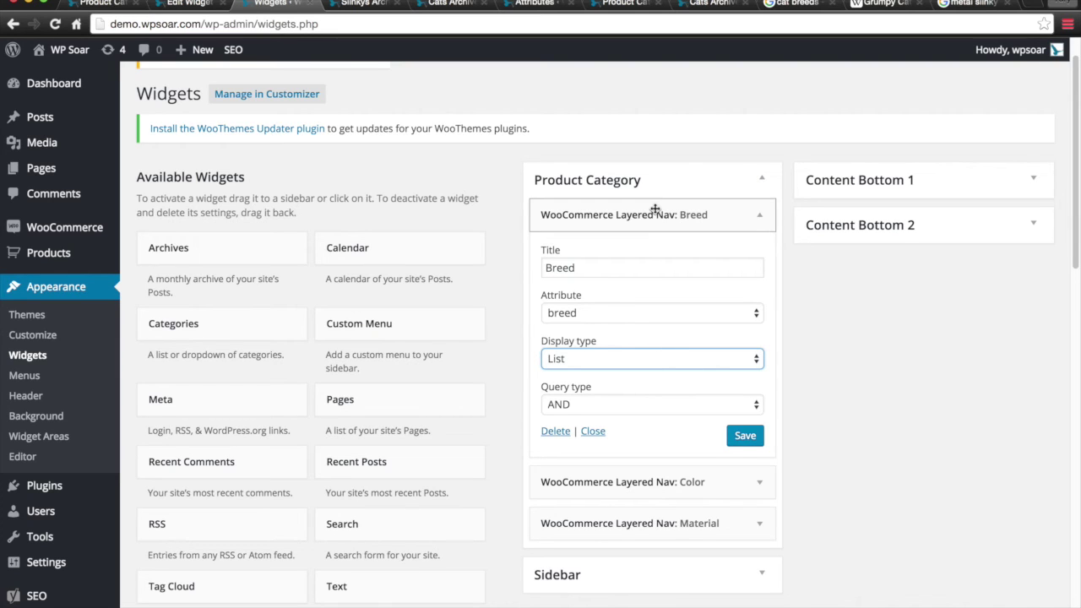
{"action": "key", "text": "ctrl+Tab"}
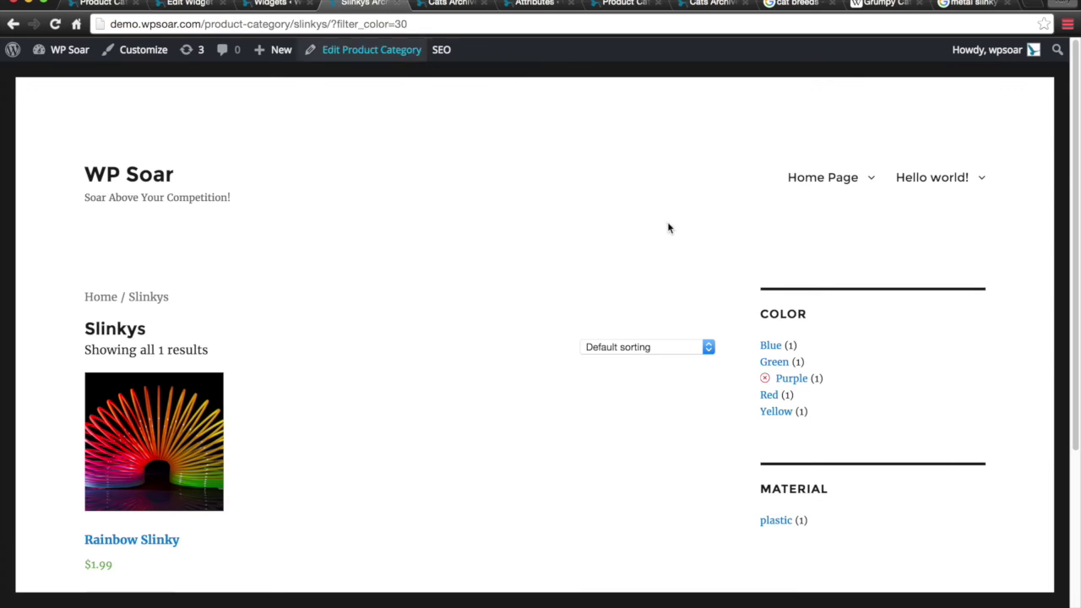
Add the WooCommerce Layered Nav Filters widget above Breed in the Product Category area and save it.
{"action": "left_click", "coordinate": [267, 6]}
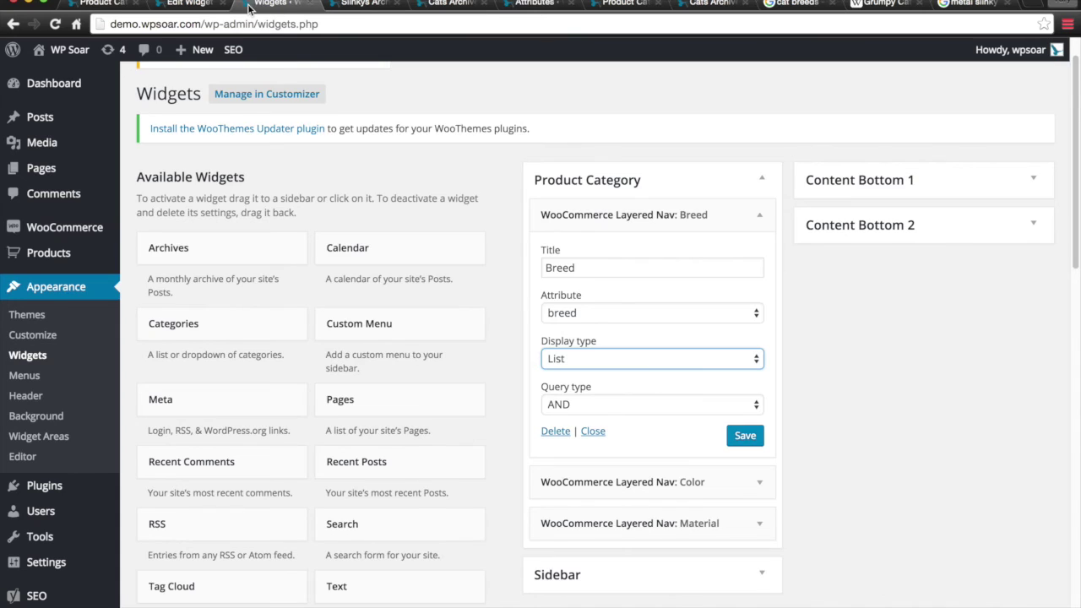
{"action": "scroll", "coordinate": [417, 365], "scroll_direction": "down", "scroll_amount": 5}
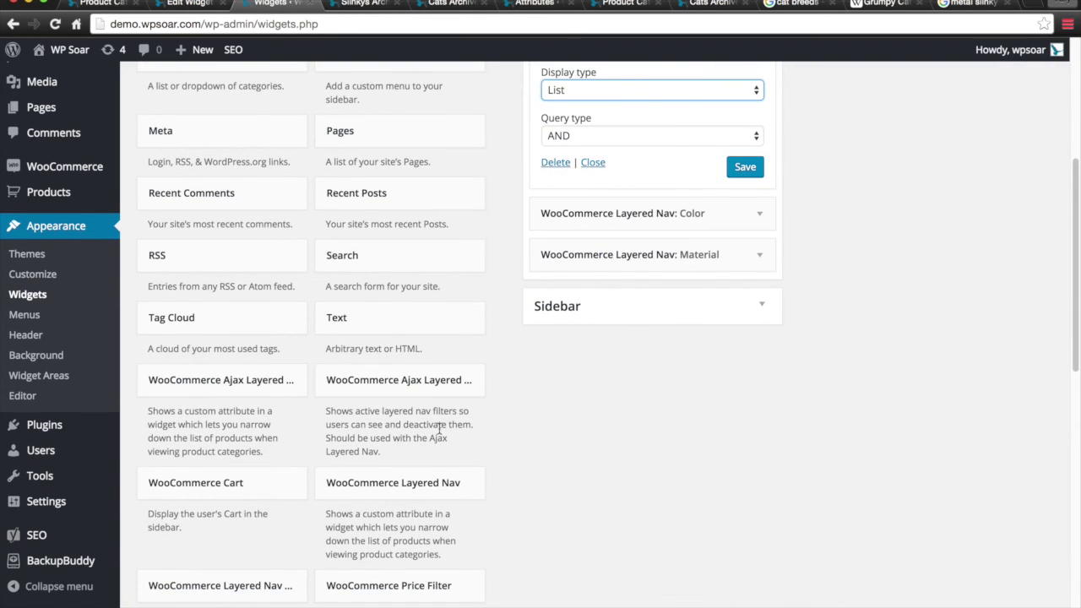
{"action": "scroll", "coordinate": [438, 413], "scroll_direction": "down", "scroll_amount": 1}
{"action": "left_click_drag", "start_coordinate": [265, 553], "coordinate": [663, 154]}
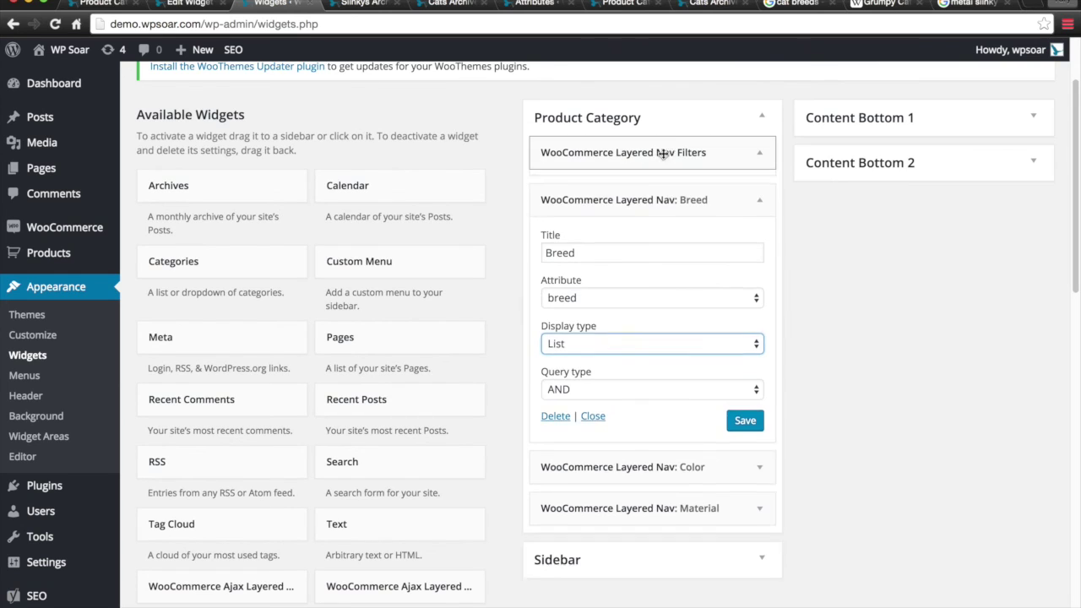
{"action": "left_click", "coordinate": [743, 240]}
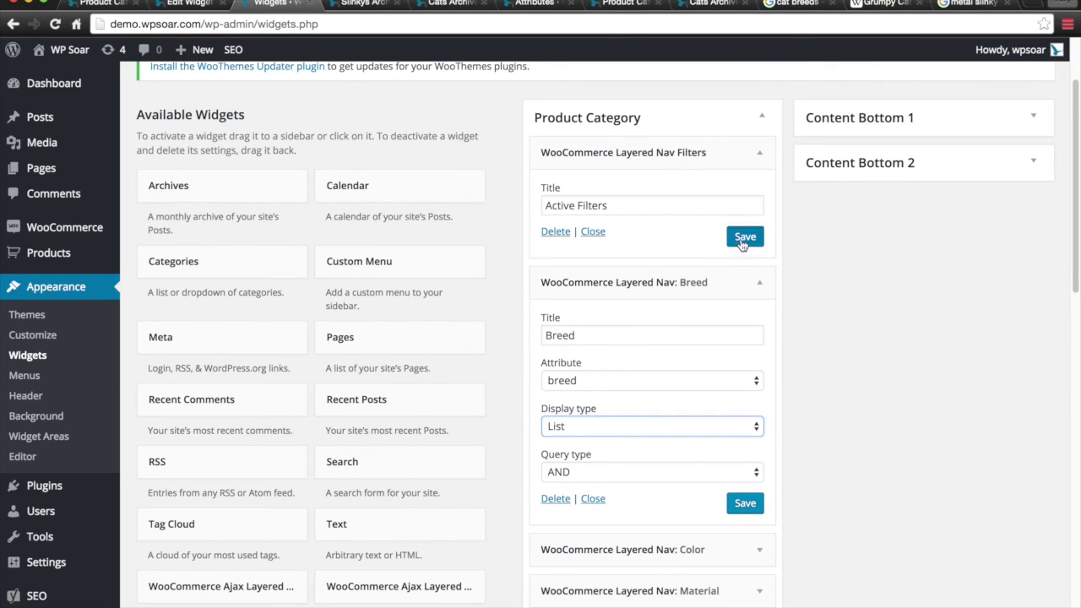
Reload the filtered Slinkys page and look over the Active Filters widget in its sidebar.
{"action": "left_click", "coordinate": [376, 9]}
{"action": "key", "text": "super+r"}
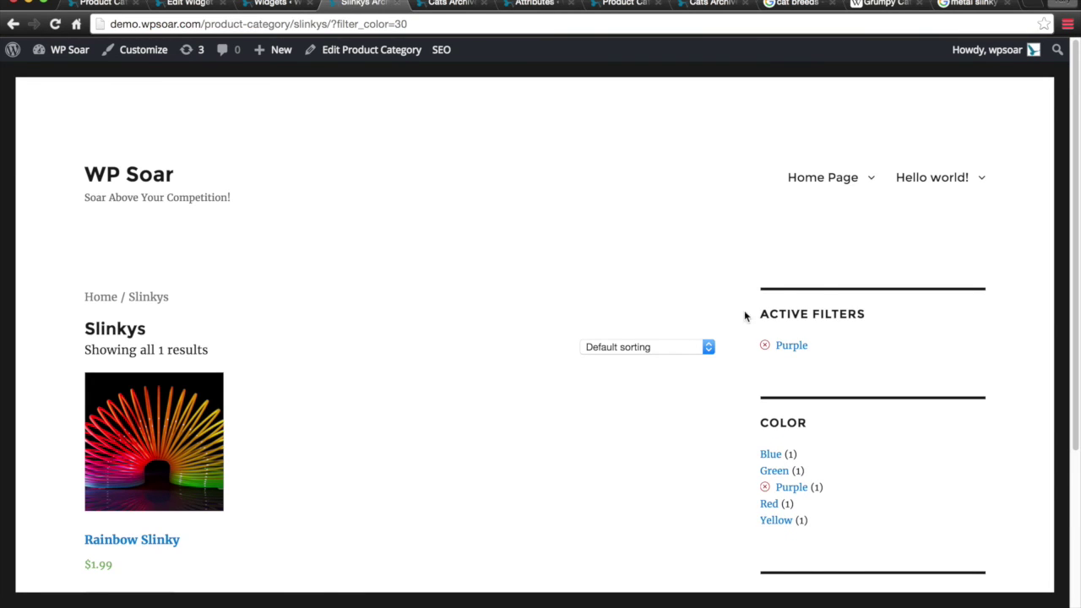
{"action": "scroll", "coordinate": [806, 436], "scroll_direction": "down", "scroll_amount": 3}
{"action": "scroll", "coordinate": [790, 245], "scroll_direction": "up", "scroll_amount": 3}
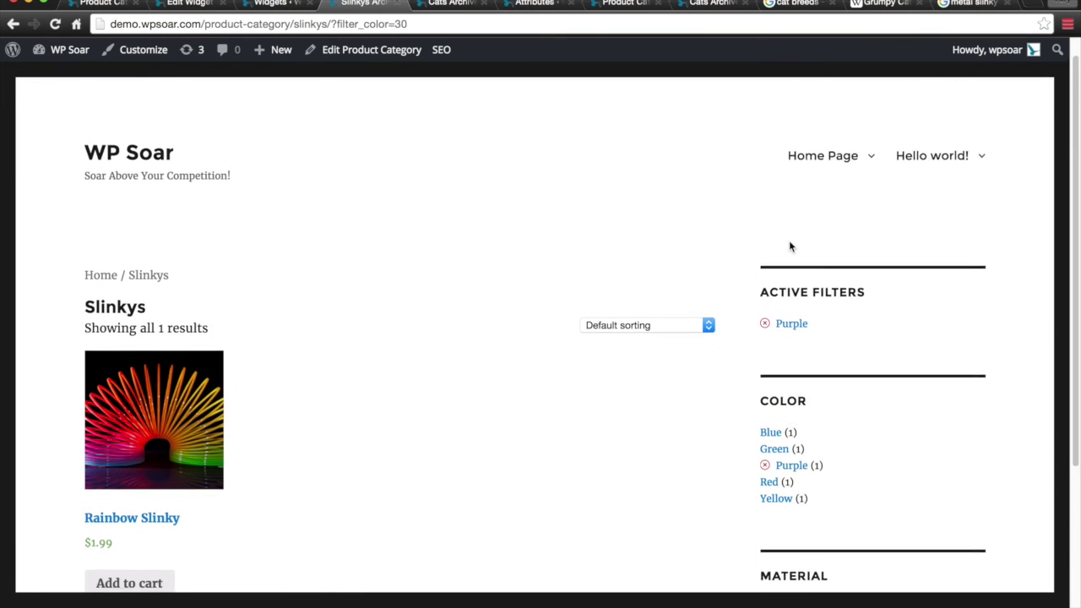
Narrow the Slinkys listing further with the plastic material filter and the Red and Blue color filters, and review the active filters.
{"action": "scroll", "coordinate": [803, 355], "scroll_direction": "down", "scroll_amount": 4}
{"action": "left_click", "coordinate": [774, 454]}
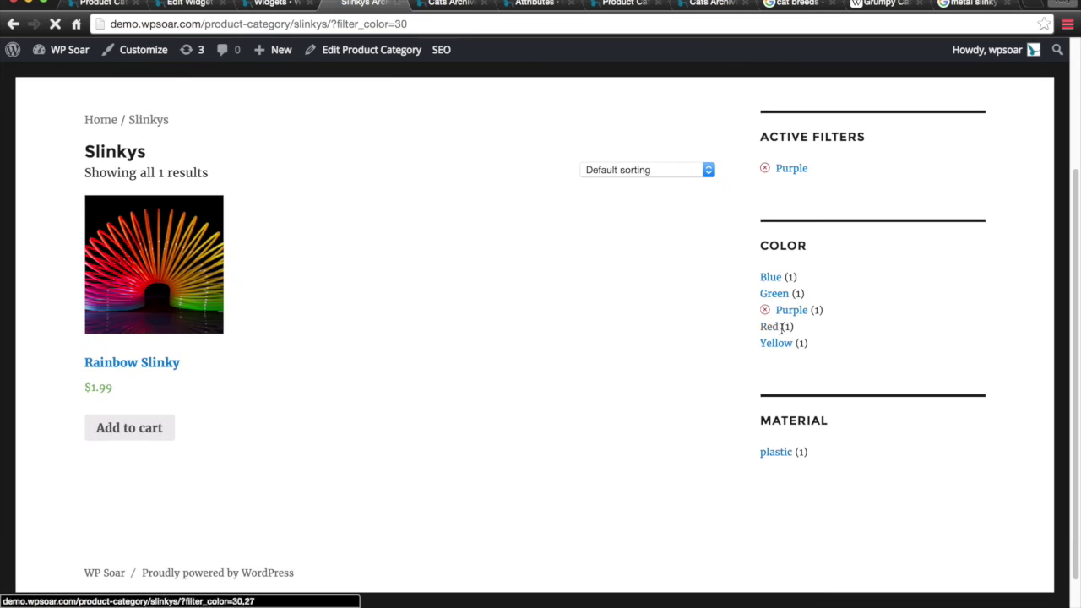
{"action": "scroll", "coordinate": [768, 315], "scroll_direction": "down", "scroll_amount": 2}
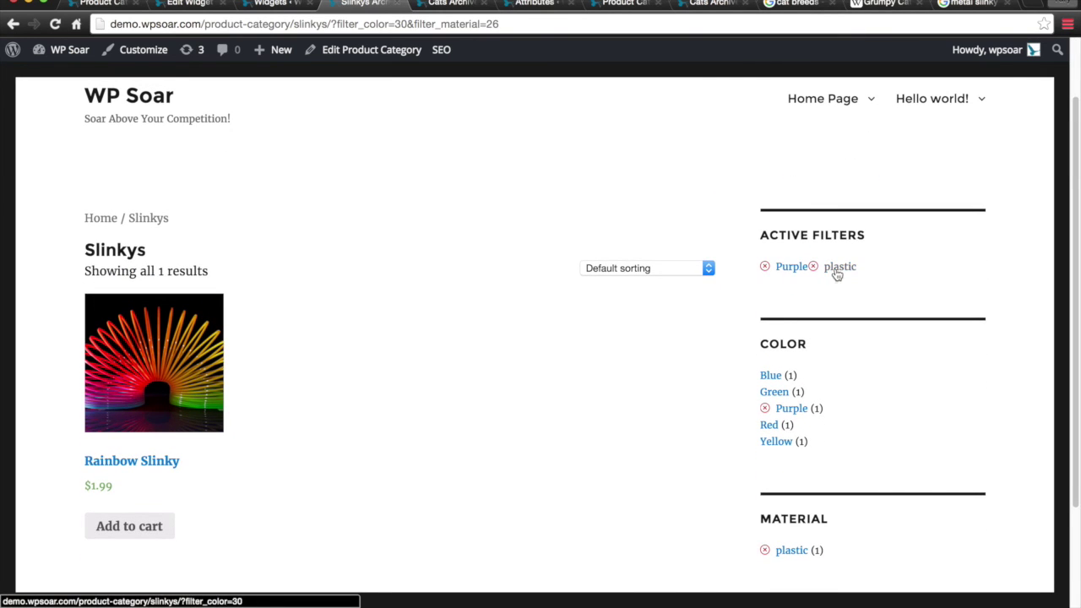
{"action": "scroll", "coordinate": [807, 366], "scroll_direction": "down", "scroll_amount": 2}
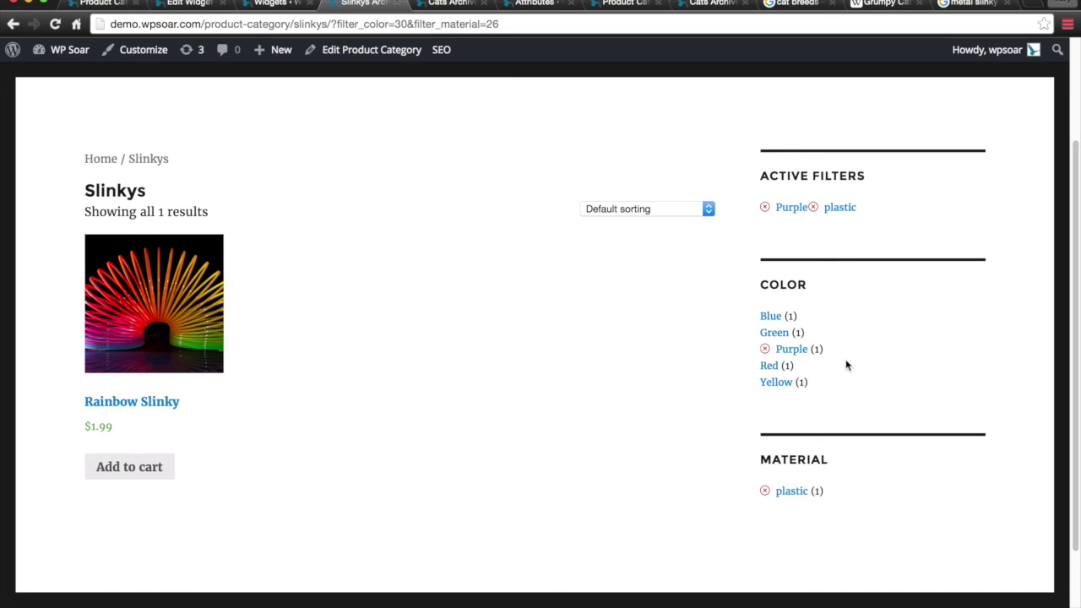
{"action": "left_click", "coordinate": [778, 366]}
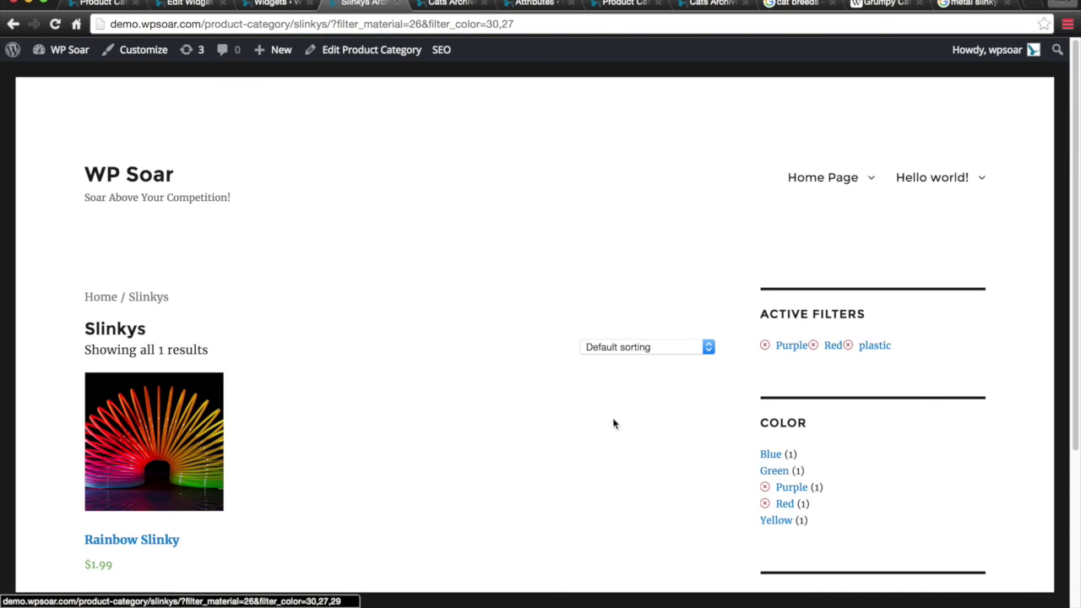
{"action": "left_click", "coordinate": [772, 456]}
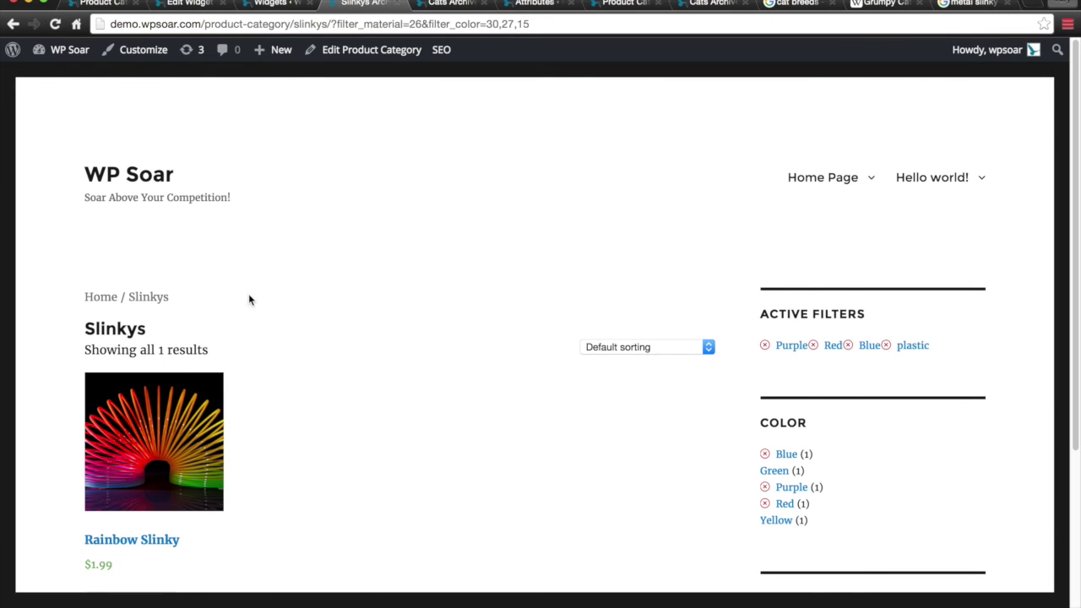
{"action": "scroll", "coordinate": [248, 293], "scroll_direction": "down", "scroll_amount": 3}
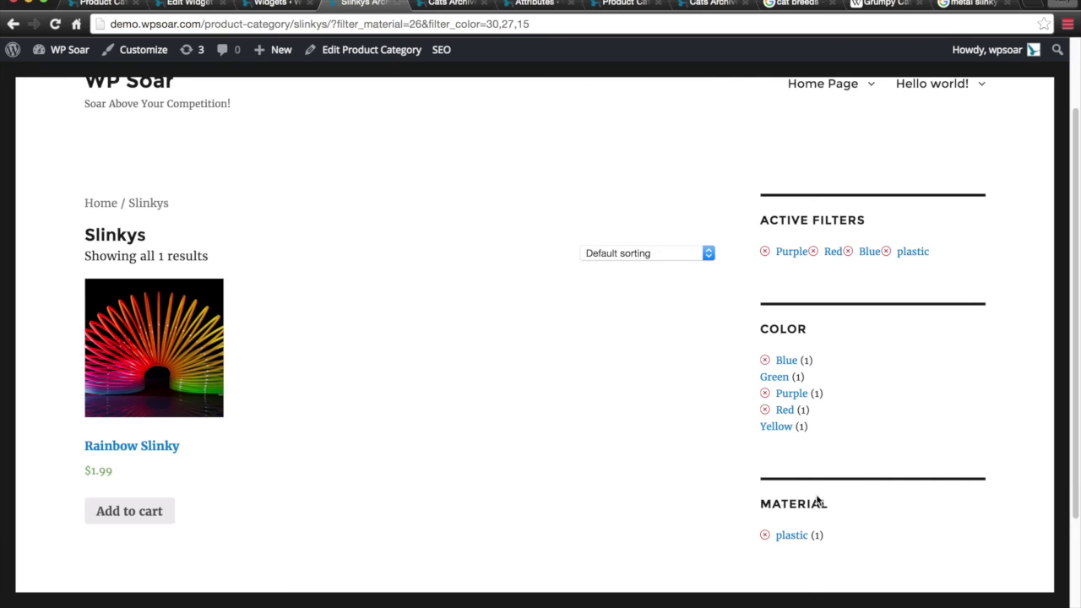
{"action": "scroll", "coordinate": [796, 429], "scroll_direction": "down", "scroll_amount": 2}
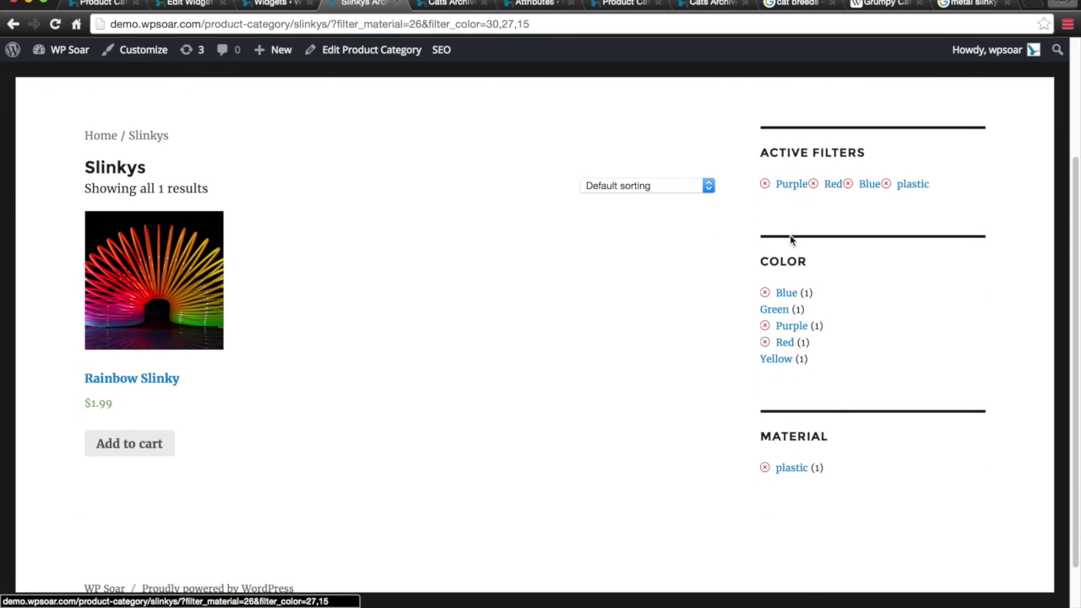
{"action": "scroll", "coordinate": [791, 241], "scroll_direction": "up", "scroll_amount": 2}
{"action": "scroll", "coordinate": [666, 263], "scroll_direction": "up", "scroll_amount": 2}
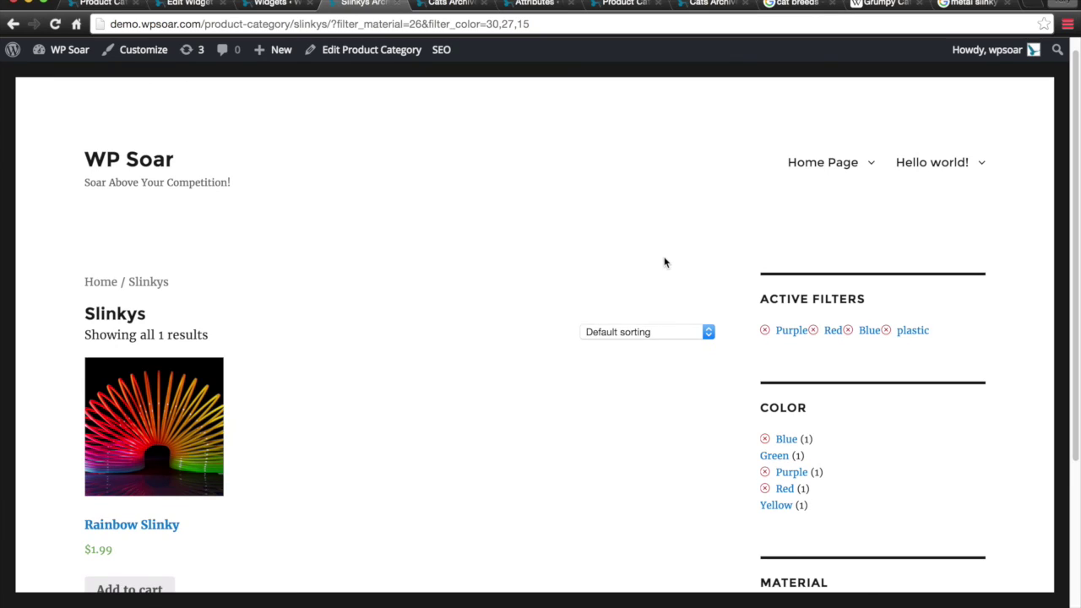